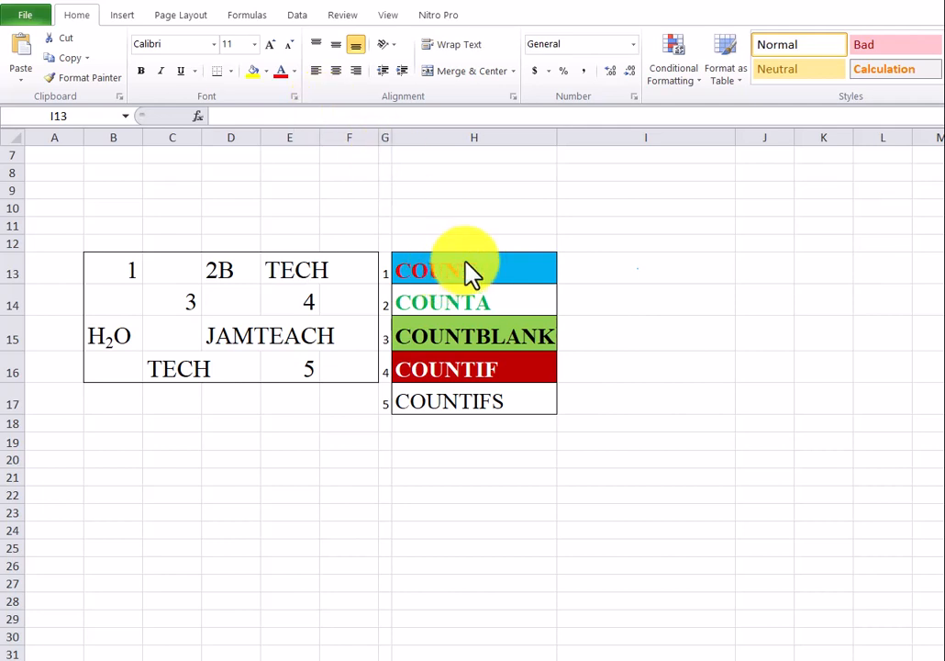
Enter a COUNT formula over the data range B13:F16 in cell I13, beside the COUNT label.
{"action": "left_click", "coordinate": [571, 265]}
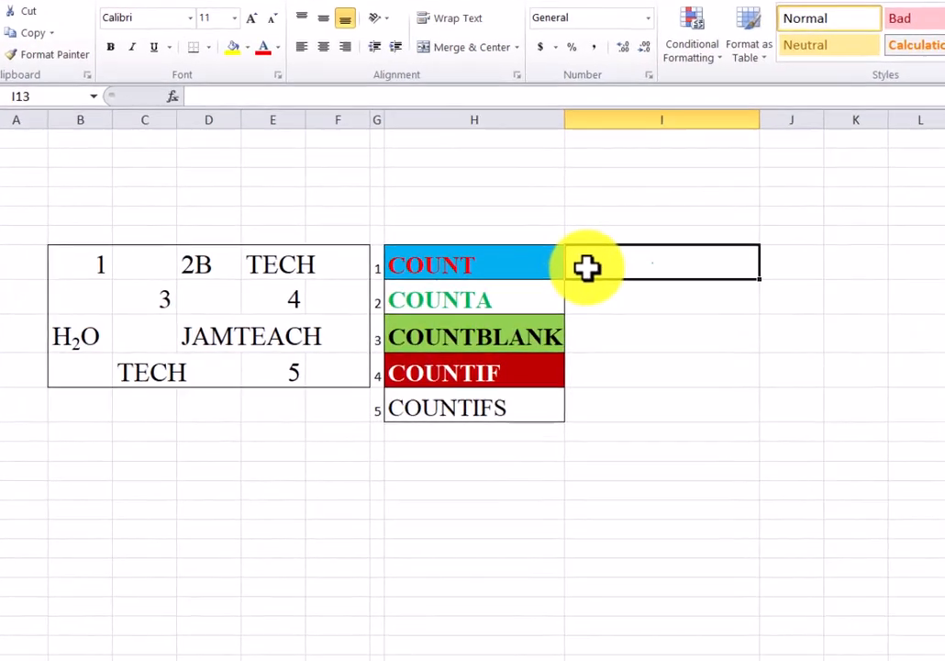
{"action": "type", "text": "=c"}
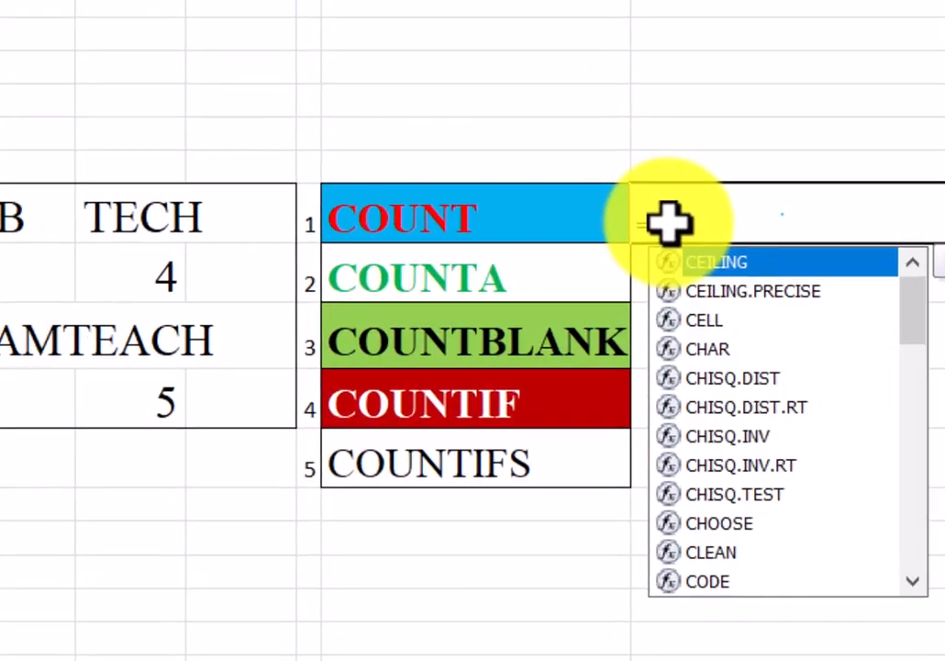
{"action": "type", "text": "ount"}
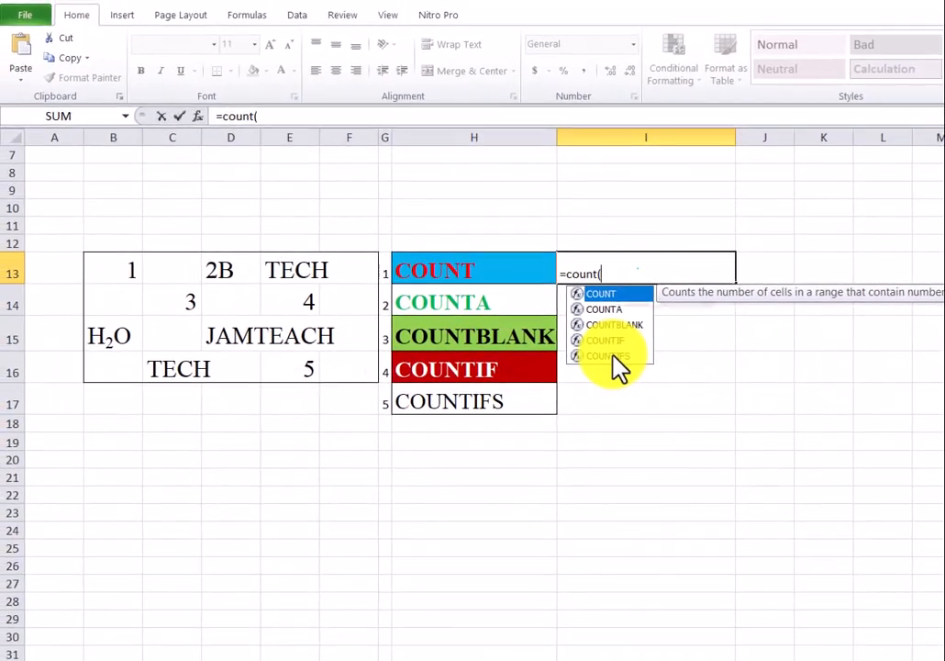
{"action": "type", "text": "("}
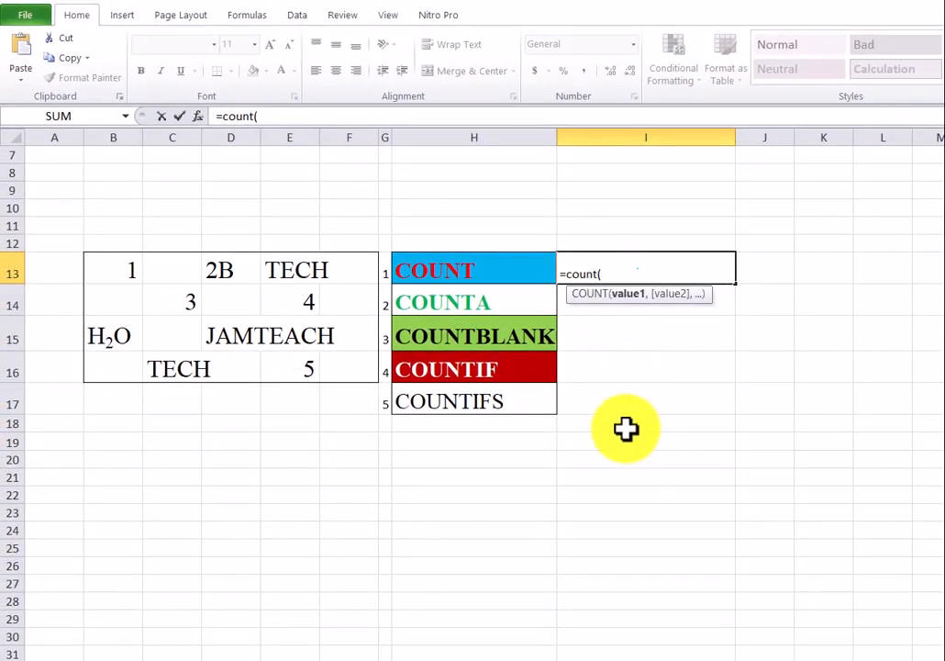
{"action": "left_click", "coordinate": [108, 275]}
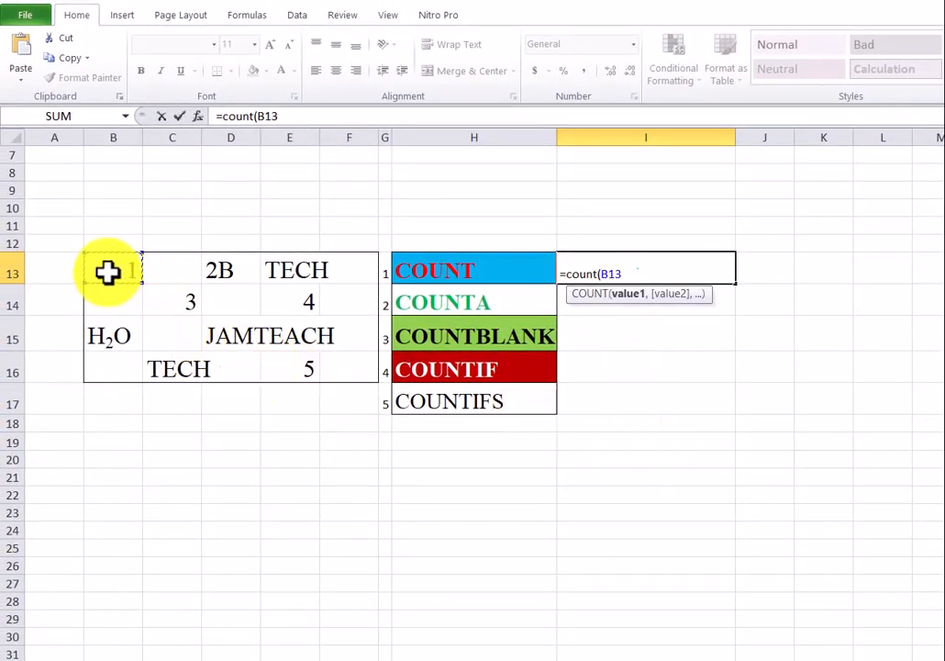
{"action": "left_click_drag", "start_coordinate": [147, 287], "coordinate": [337, 356]}
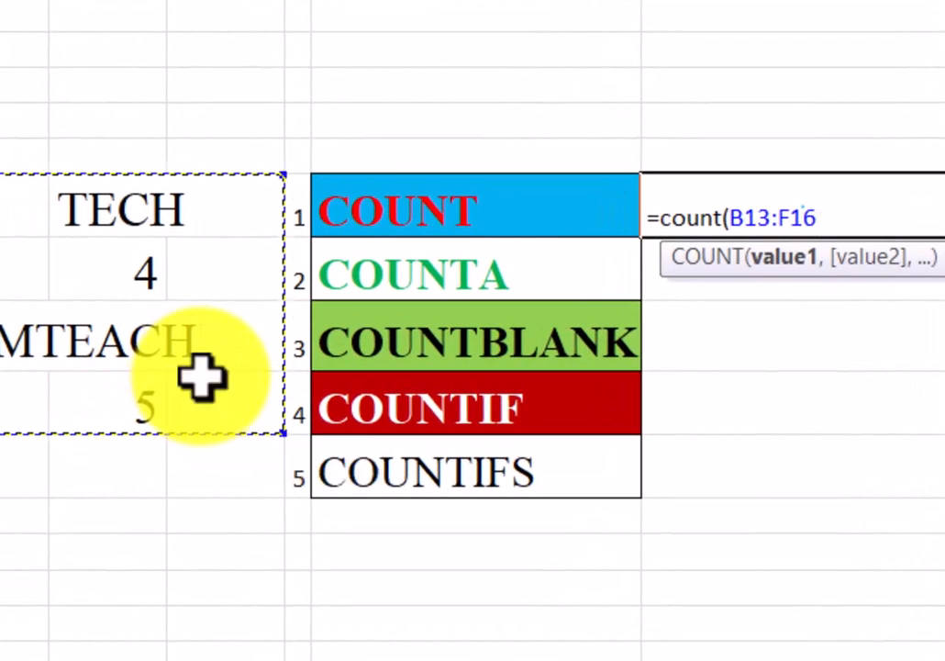
{"action": "type", "text": ")"}
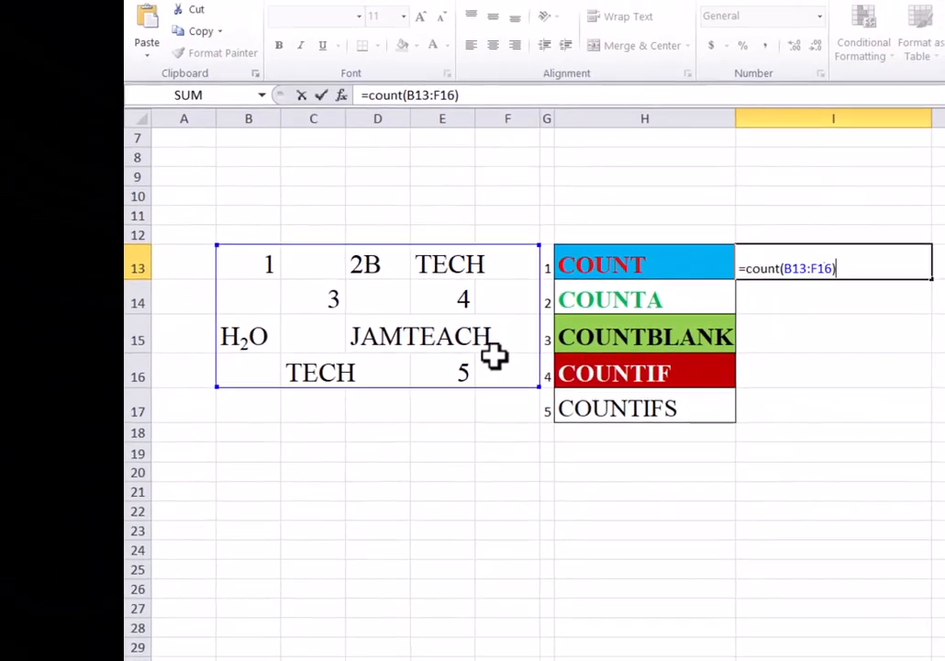
{"action": "key", "text": "Return"}
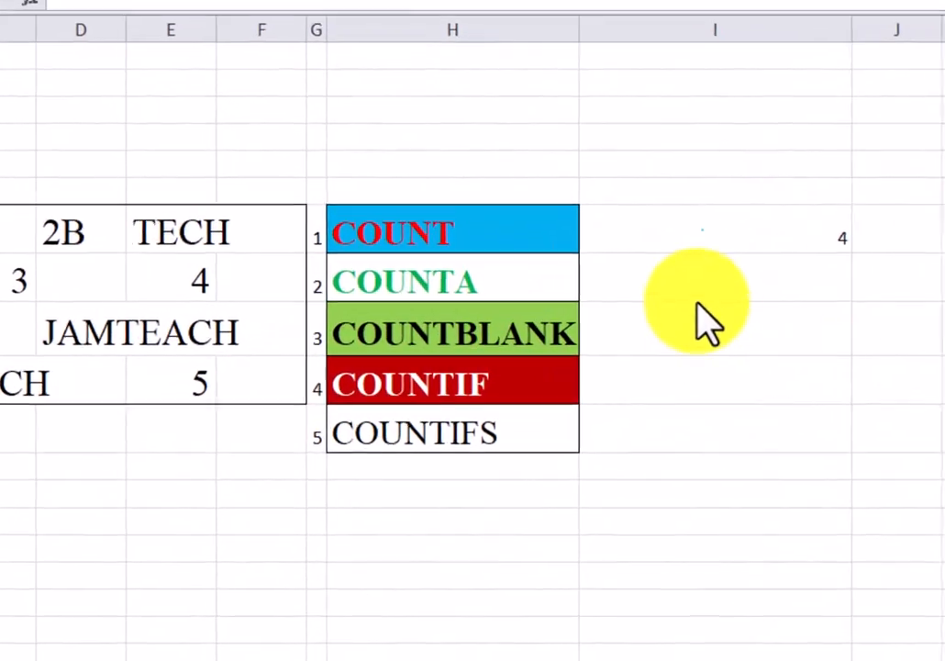
Enter a COUNTA formula over the data range B13:F16 in cell I14, beside the COUNTA label.
{"action": "left_click", "coordinate": [692, 279]}
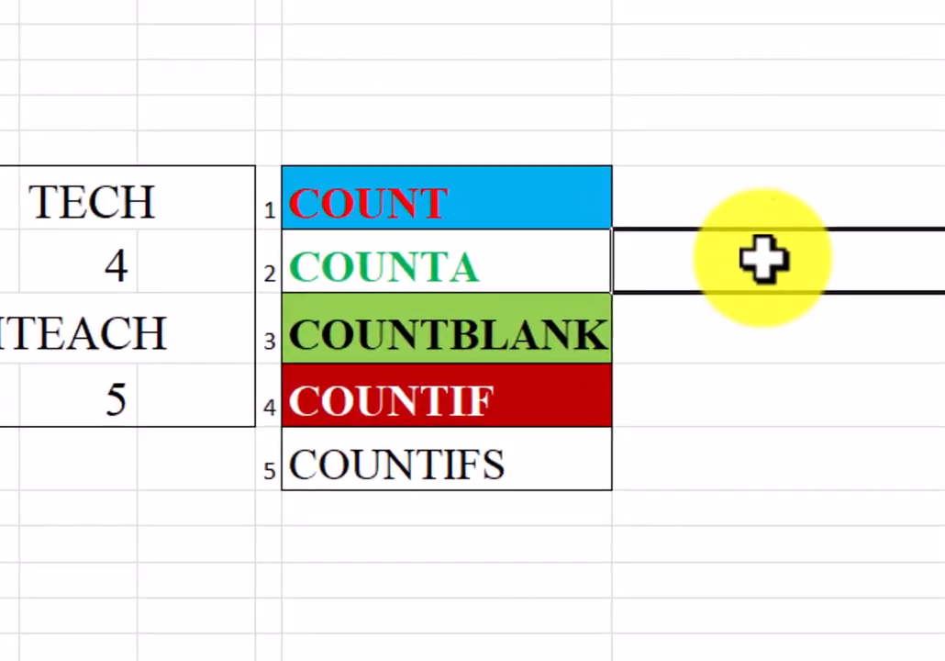
{"action": "type", "text": "="}
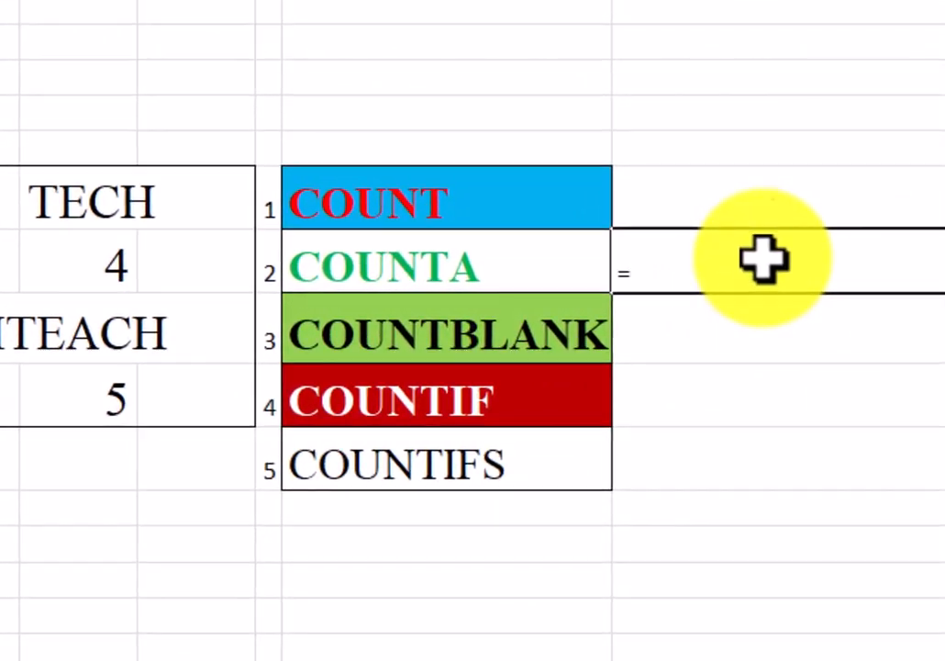
{"action": "type", "text": "c"}
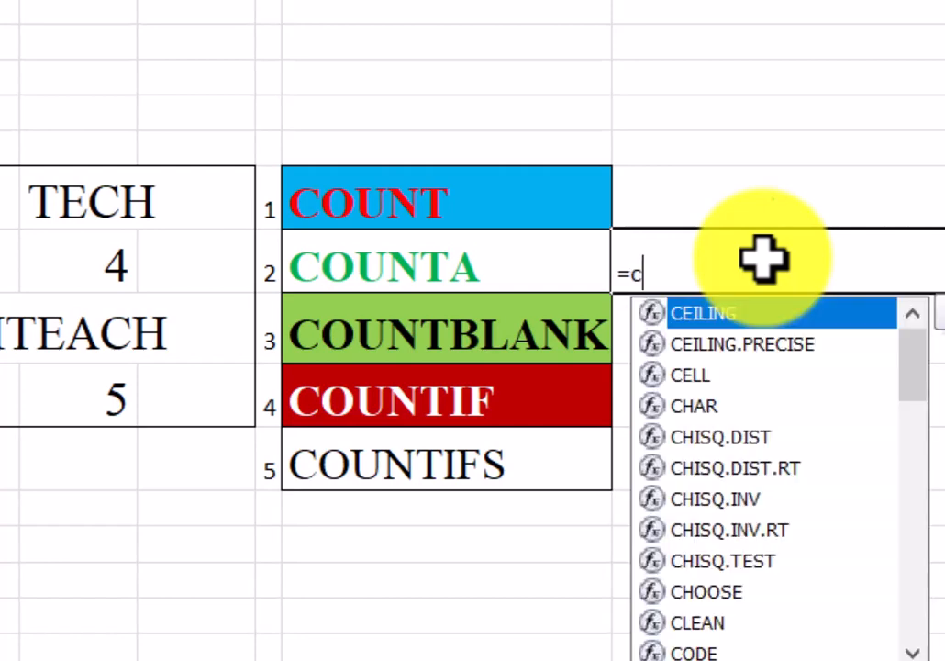
{"action": "type", "text": "ount"}
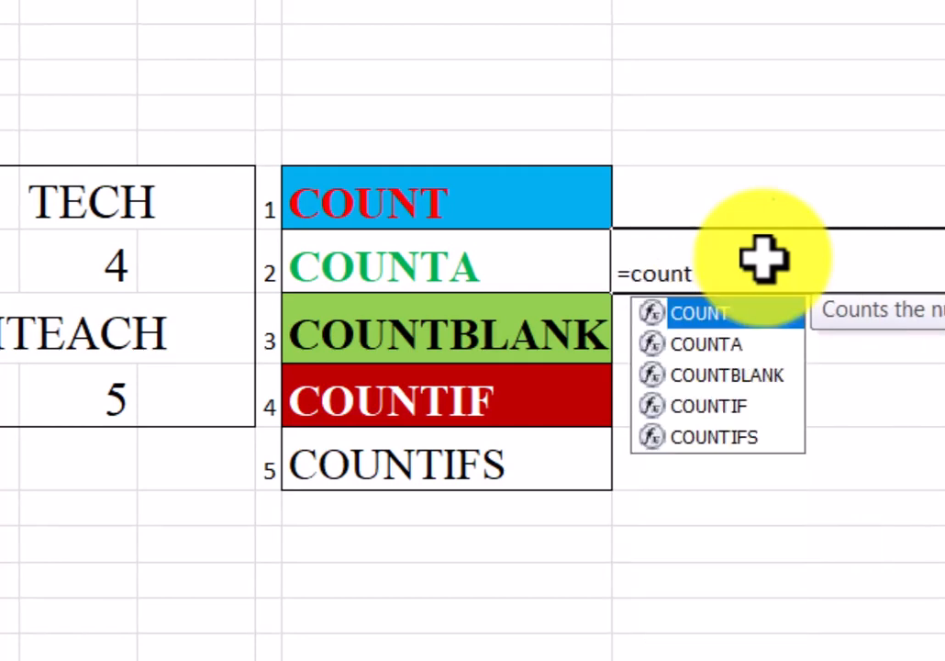
{"action": "type", "text": "a"}
{"action": "type", "text": "("}
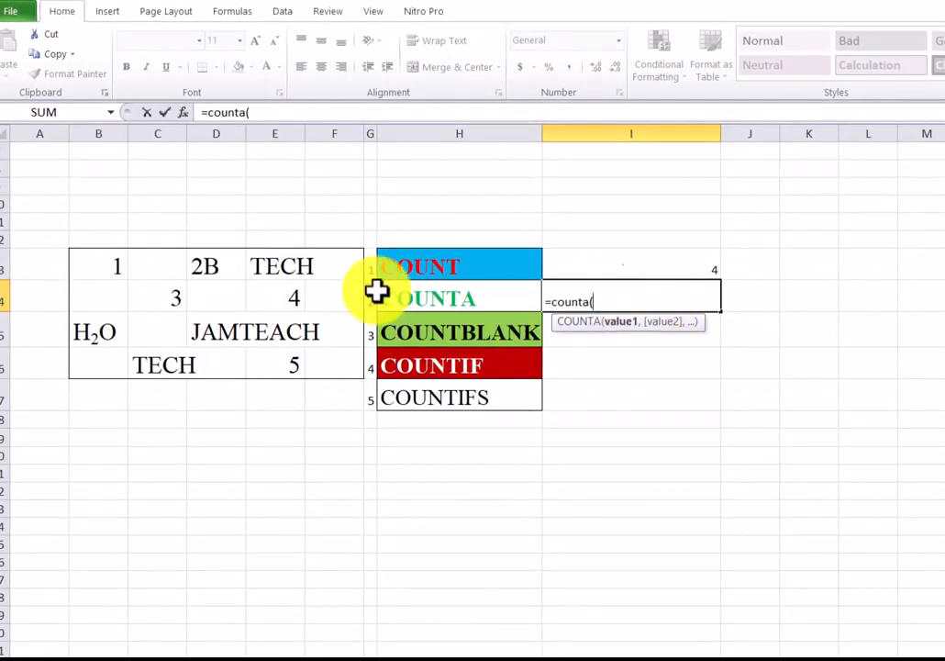
{"action": "left_click", "coordinate": [87, 266]}
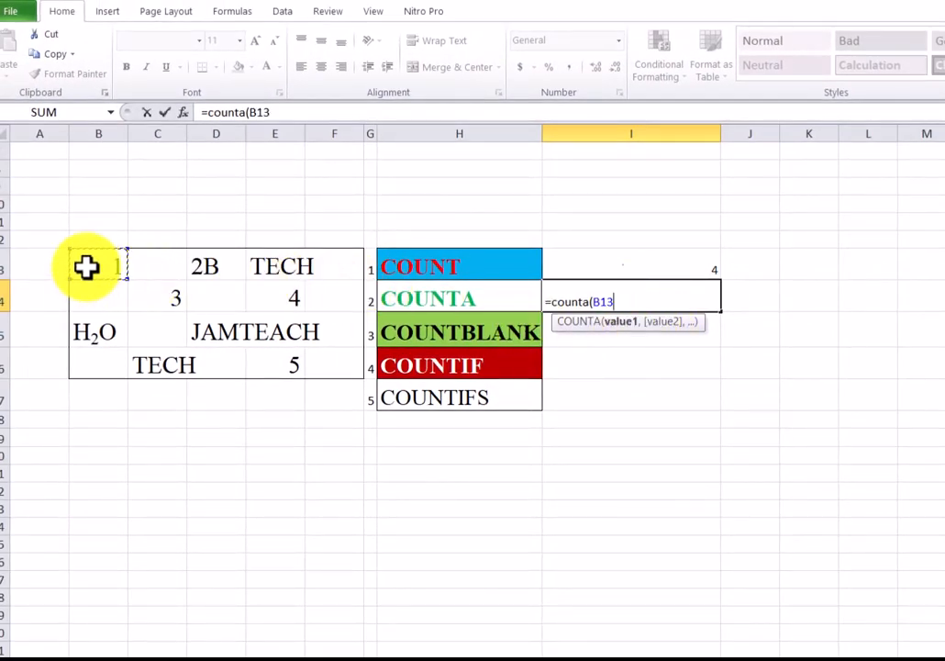
{"action": "type", "text": ":"}
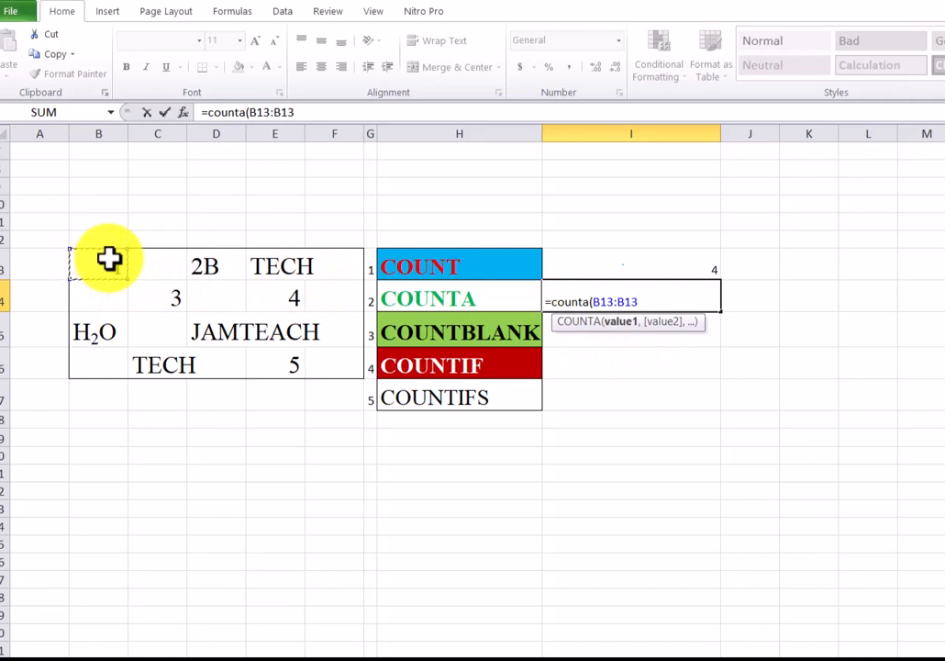
{"action": "left_click_drag", "start_coordinate": [110, 259], "coordinate": [333, 367]}
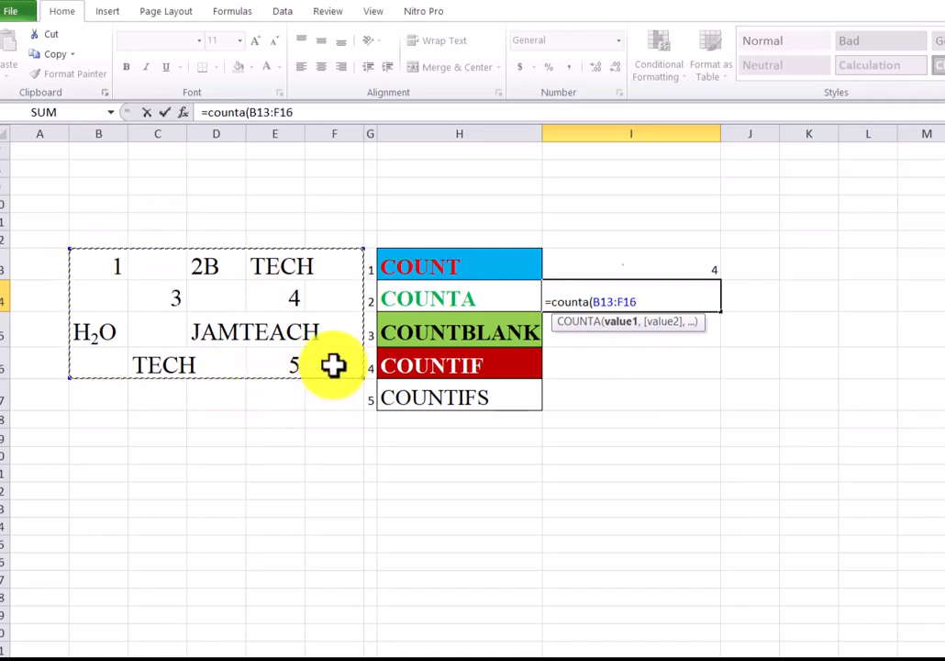
{"action": "type", "text": ")"}
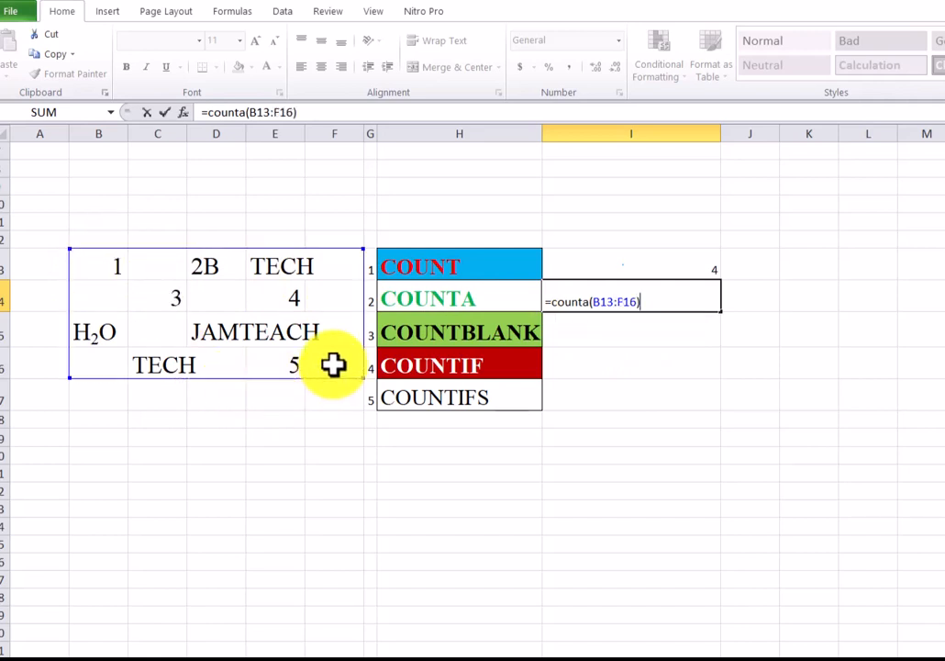
{"action": "key", "text": "Return"}
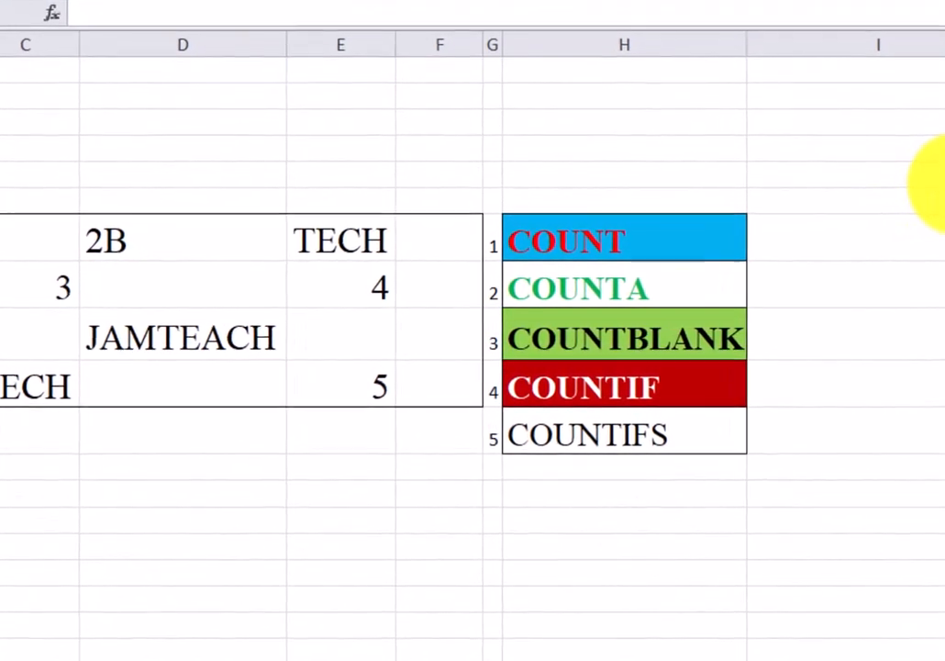
Enter a COUNTBLANK formula over the data range B13:F16 in cell I15, beside the COUNTBLANK label.
{"action": "left_click", "coordinate": [905, 343]}
{"action": "type", "text": "=c"}
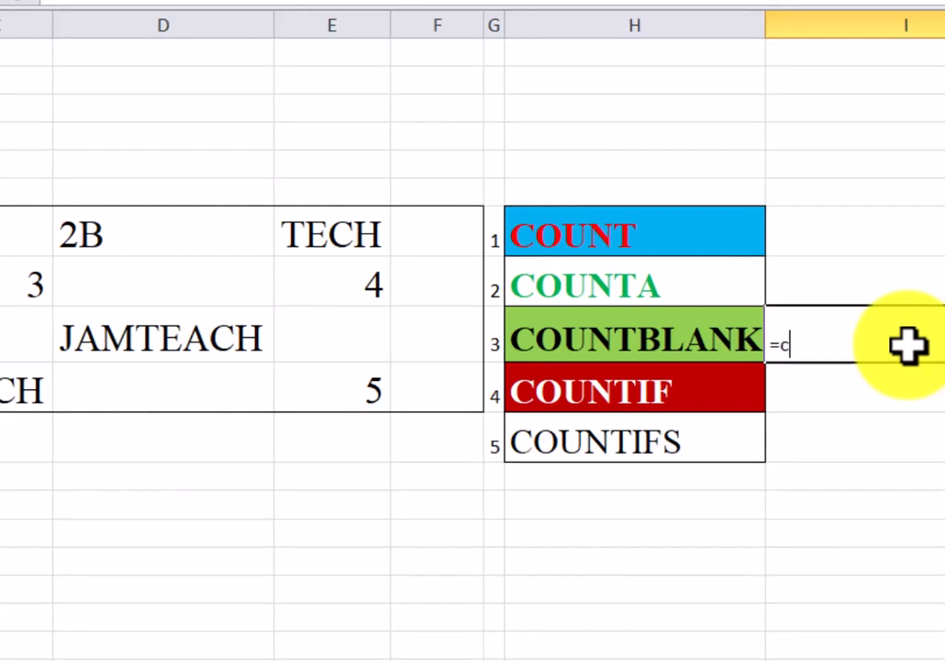
{"action": "type", "text": "ount"}
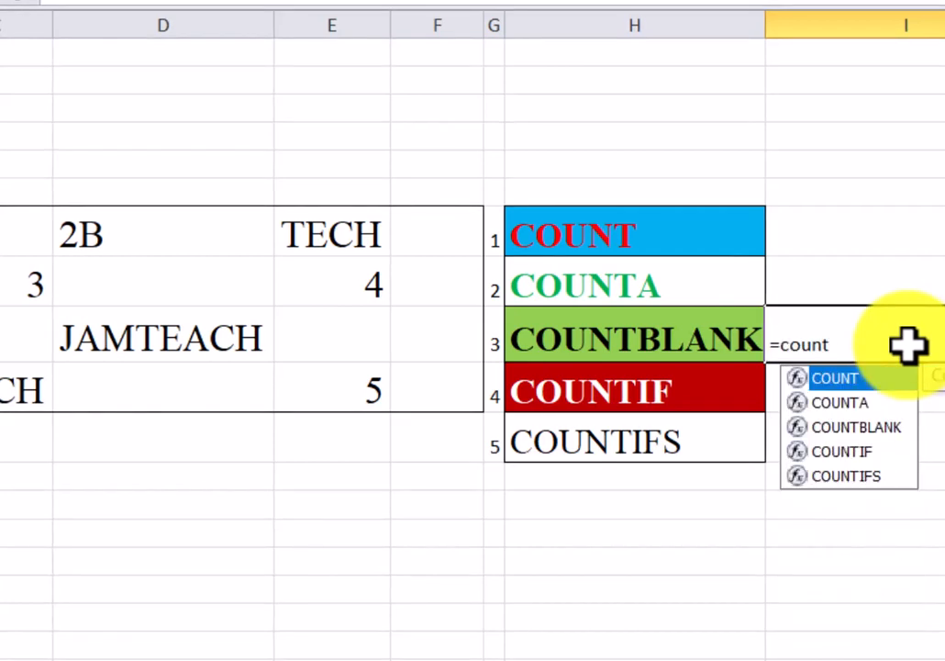
{"action": "type", "text": "blan"}
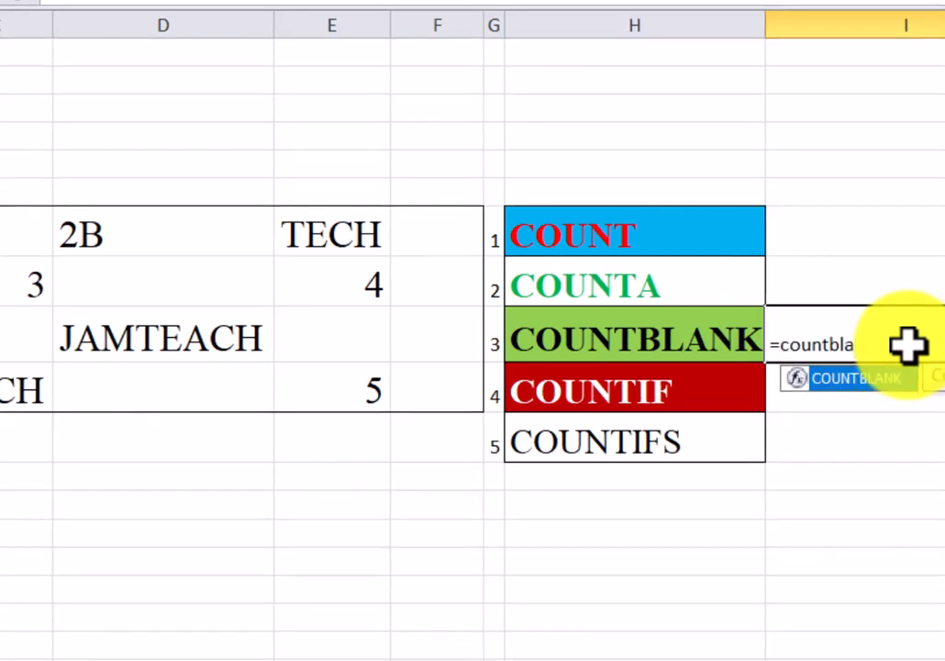
{"action": "type", "text": "k("}
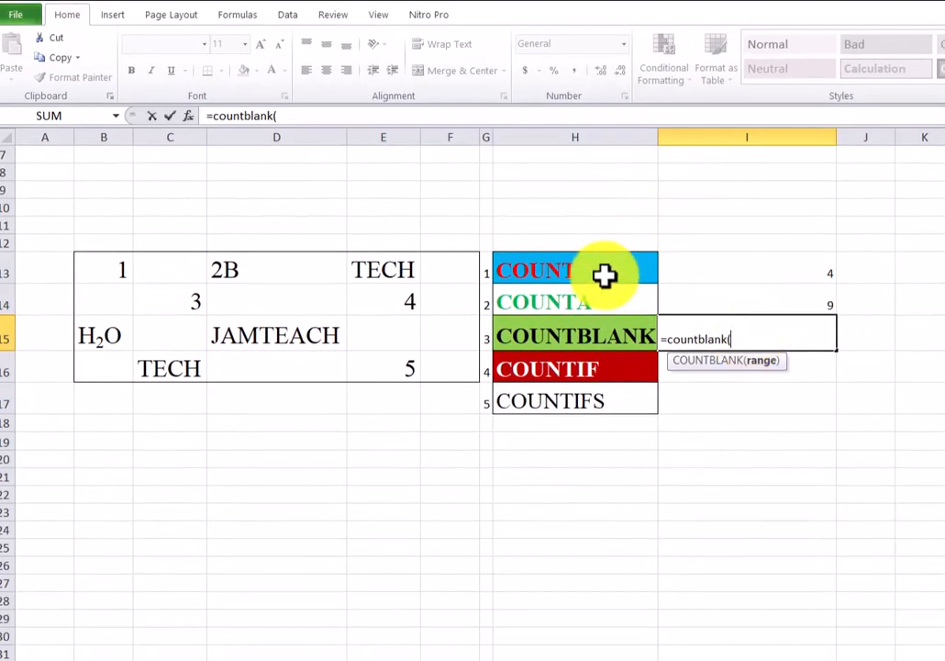
{"action": "left_click", "coordinate": [108, 272]}
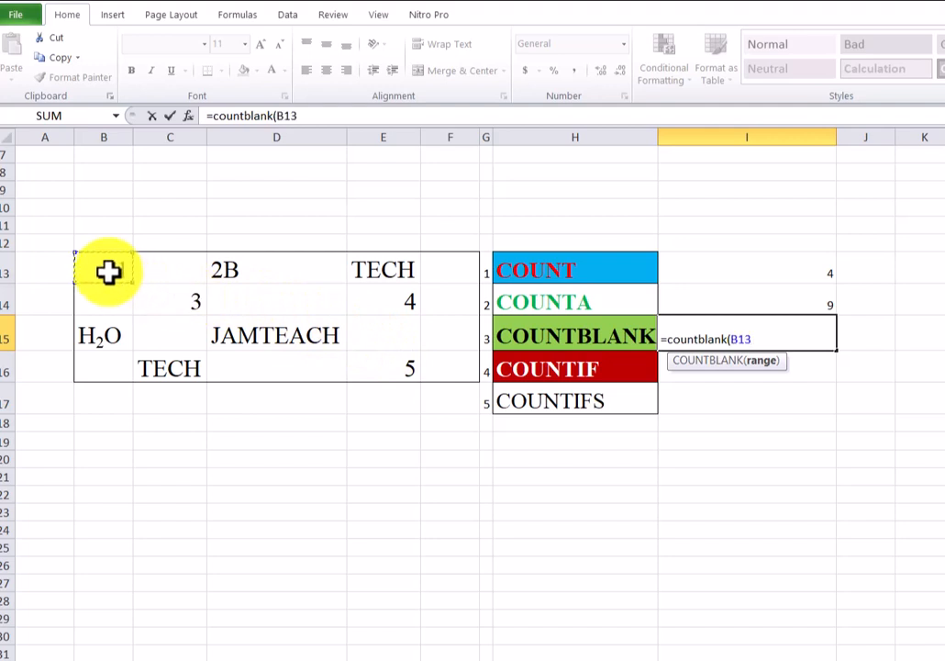
{"action": "type", "text": ":"}
{"action": "key", "text": "BackSpace"}
{"action": "key", "text": "BackSpace"}
{"action": "key", "text": "BackSpace"}
{"action": "type", "text": "f"}
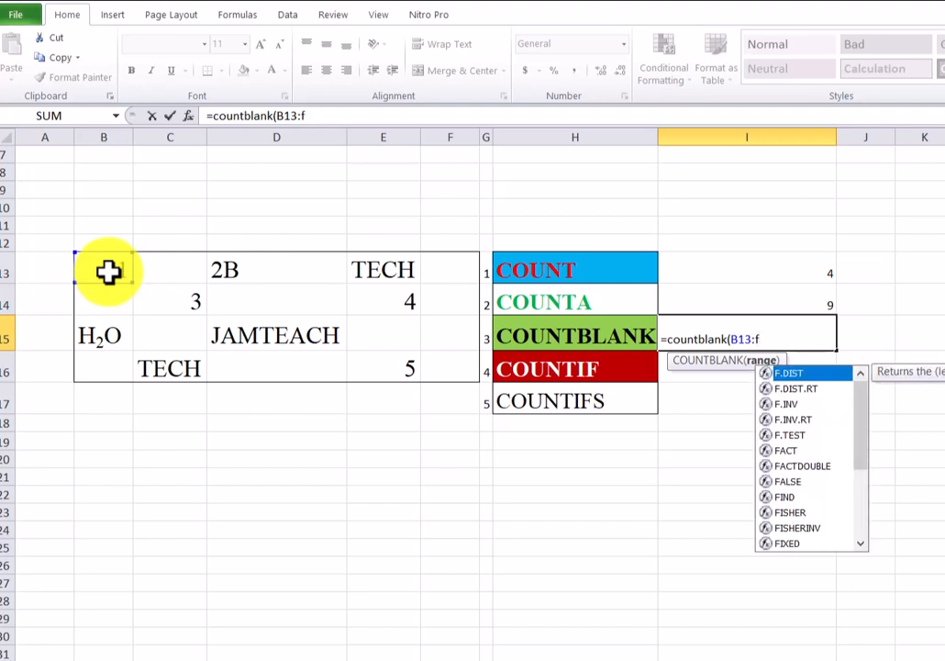
{"action": "type", "text": "16)"}
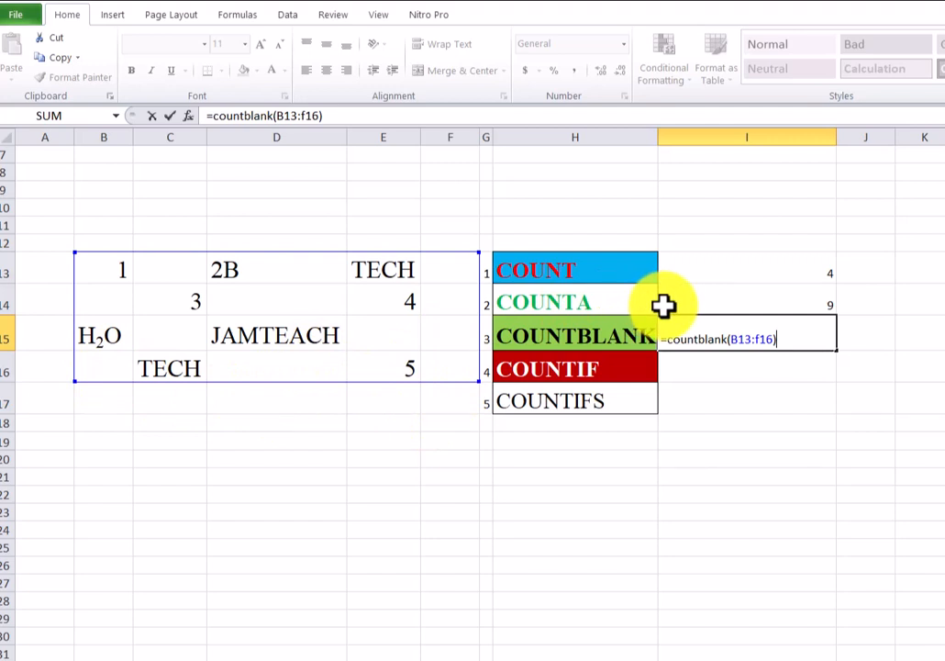
{"action": "key", "text": "Return"}
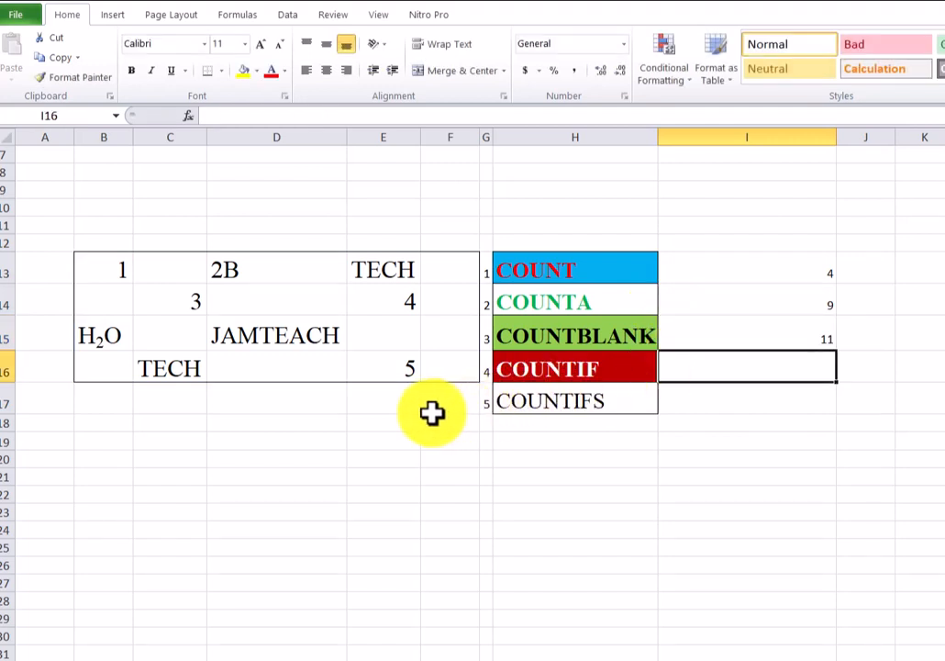
Enter a blank space in the empty cell D16, below JAMTEACH in the data table.
{"action": "left_click", "coordinate": [302, 372]}
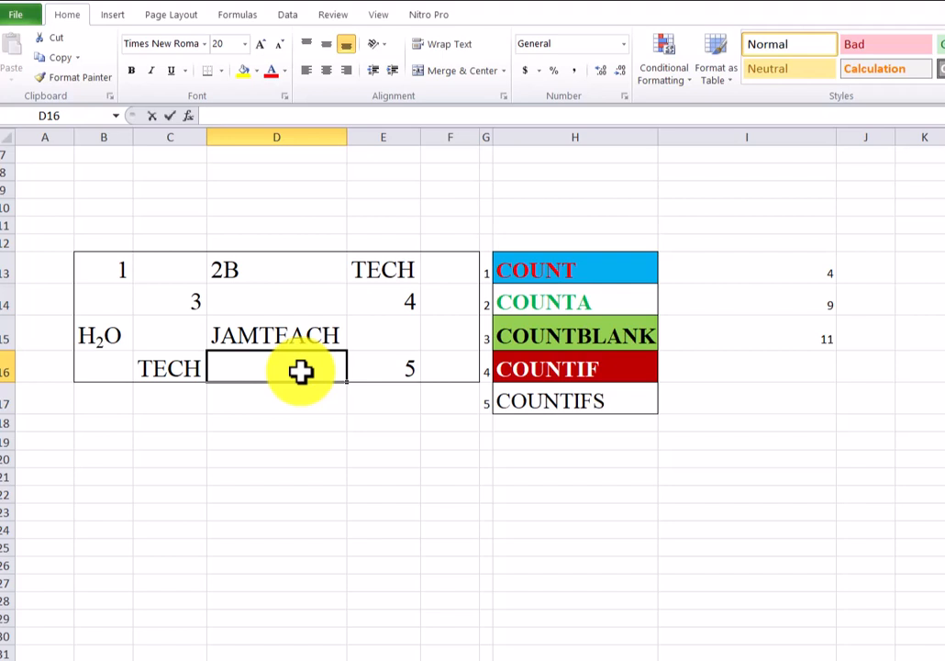
{"action": "key", "text": "Return"}
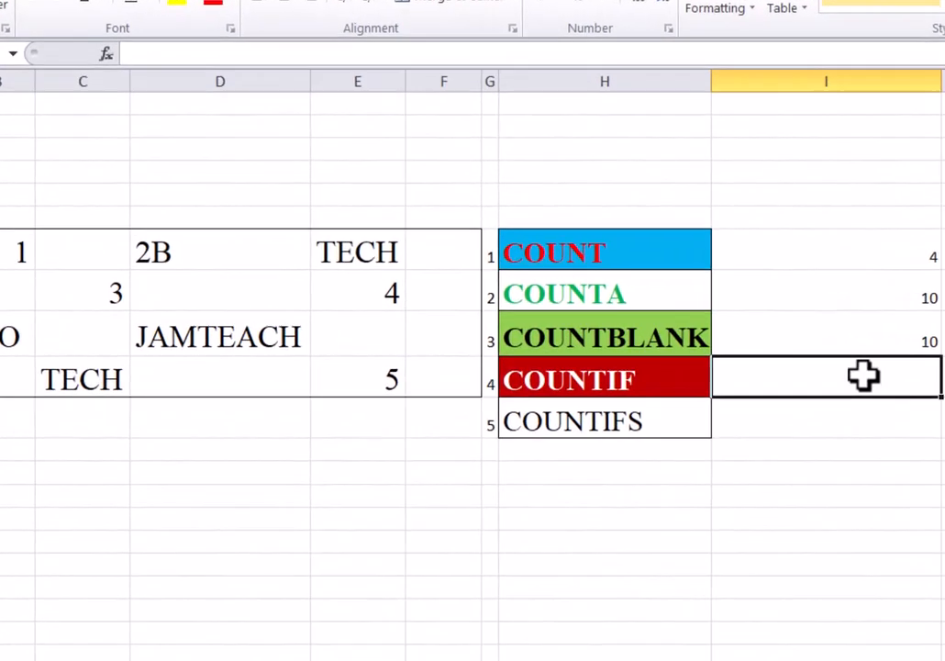
Enter a COUNTIF formula in cell I16, beside the COUNTIF label, counting the cells in B13:F16 that equal "tech".
{"action": "type", "text": "=c"}
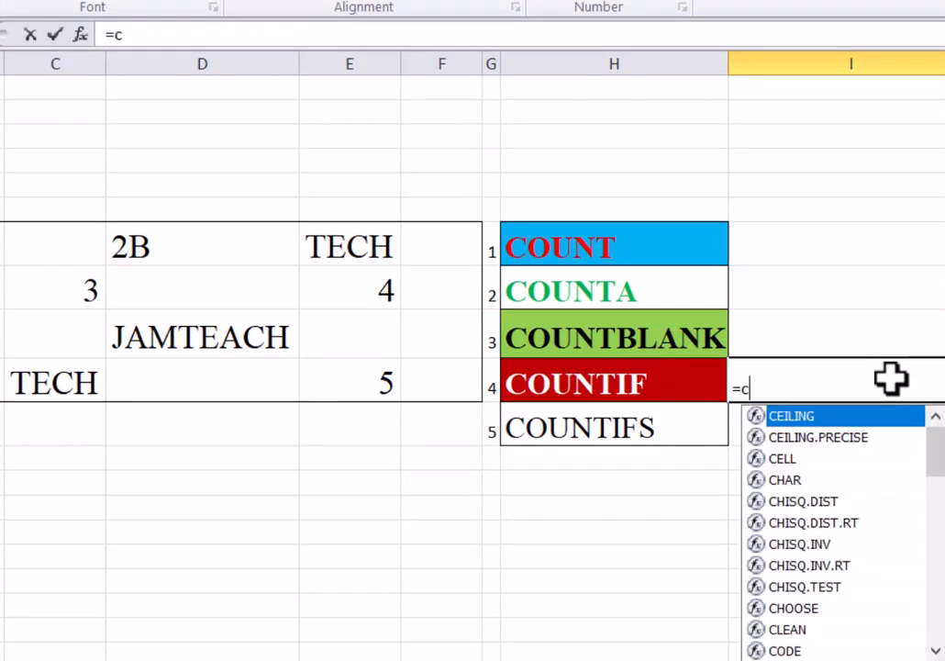
{"action": "type", "text": "ounti"}
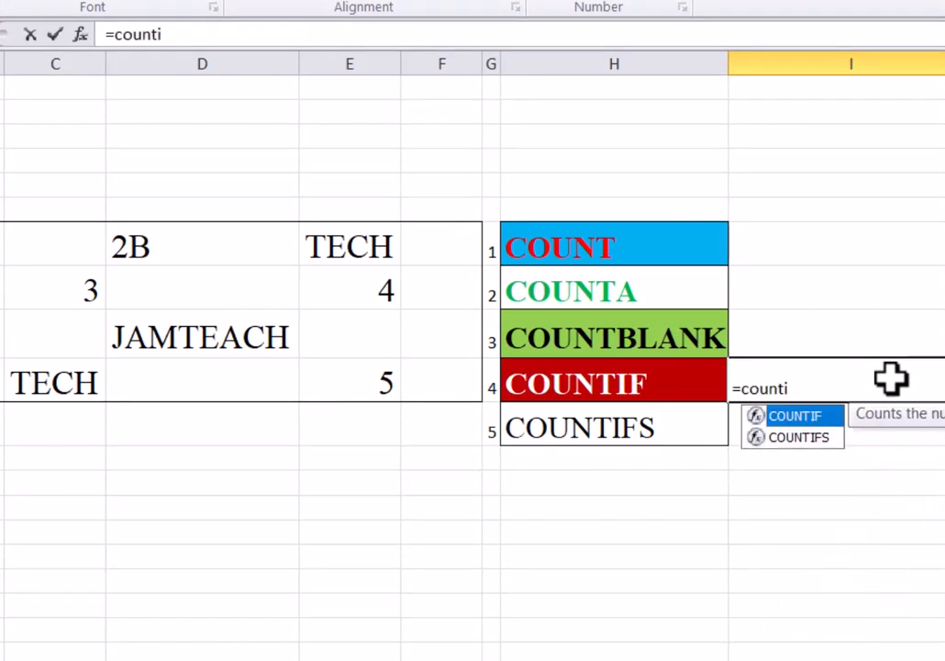
{"action": "type", "text": "f("}
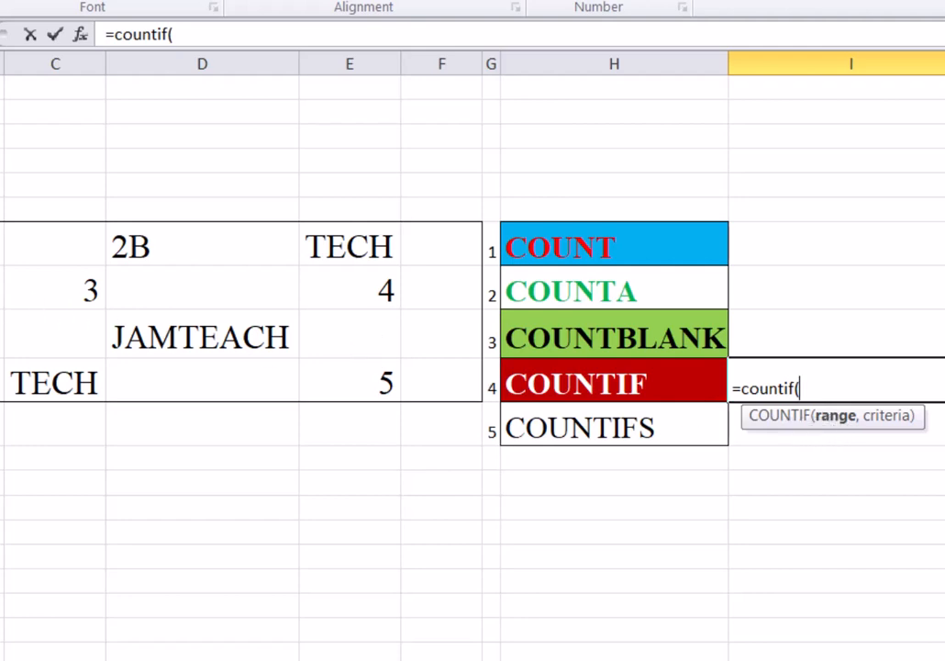
{"action": "left_click_drag", "start_coordinate": [2, 243], "coordinate": [425, 386]}
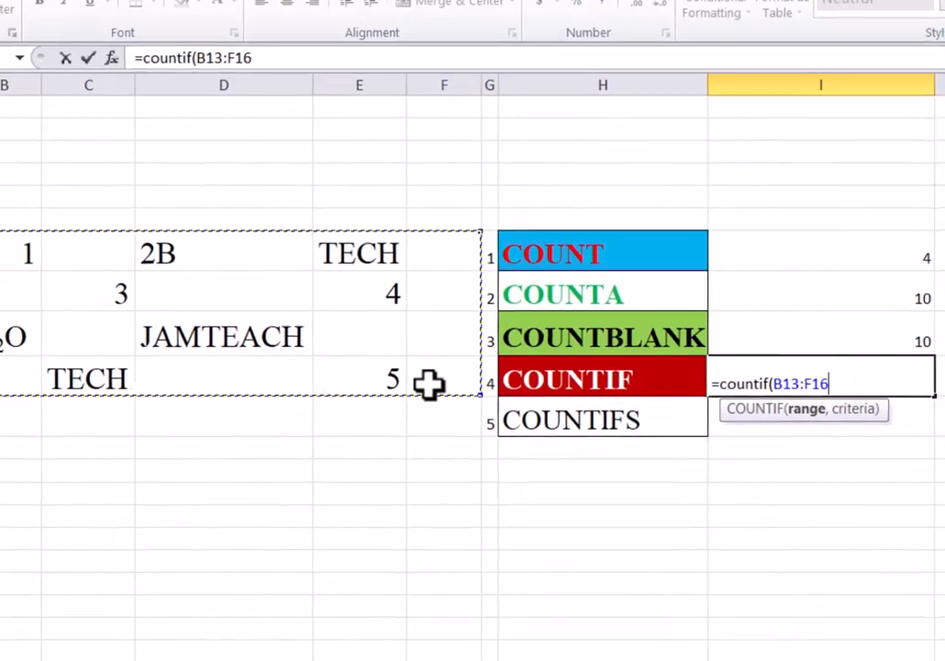
{"action": "type", "text": ","}
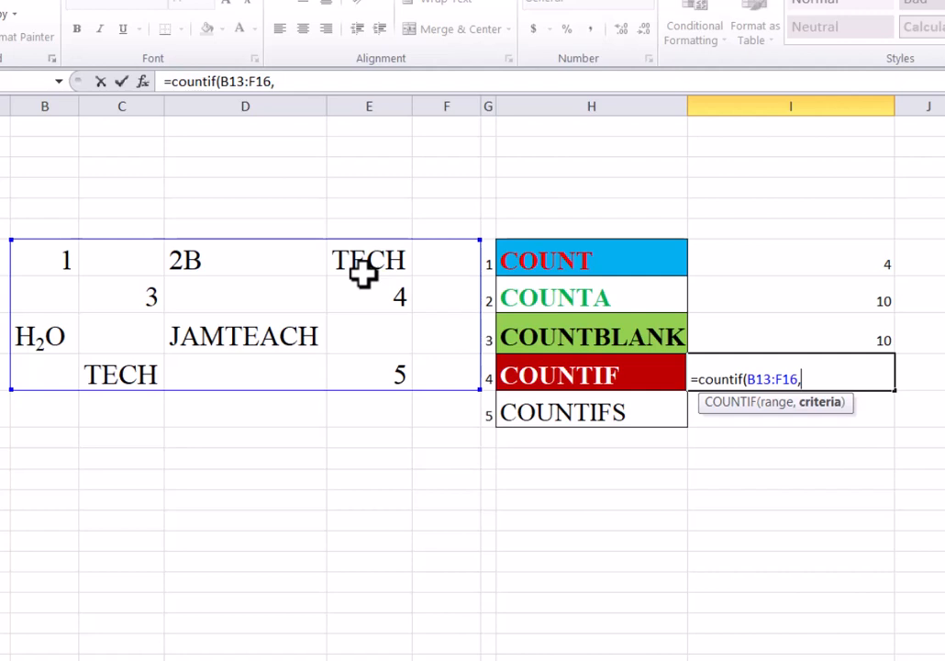
{"action": "type", "text": "\"tech\""}
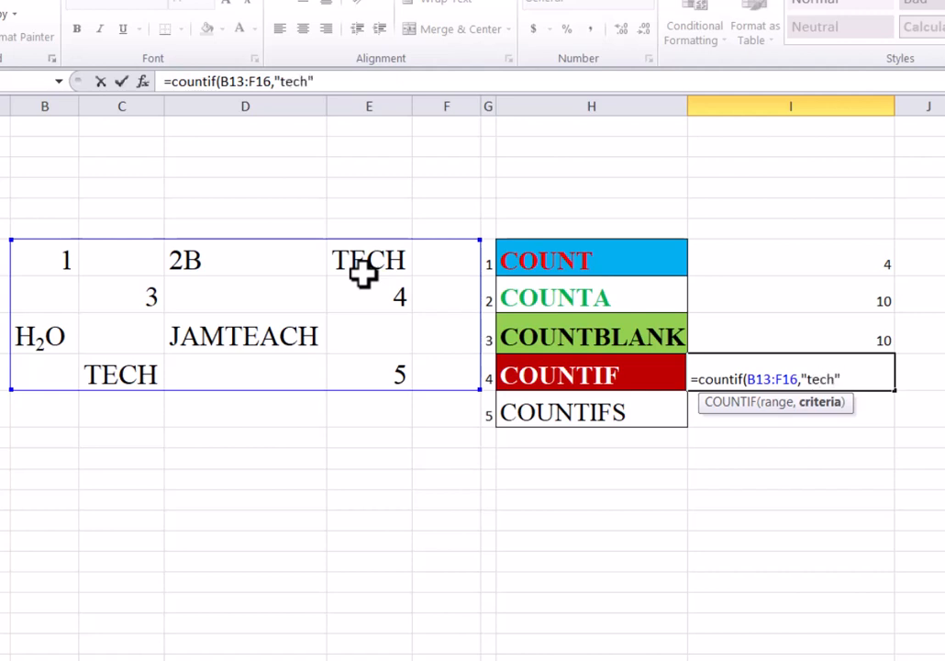
{"action": "type", "text": ")"}
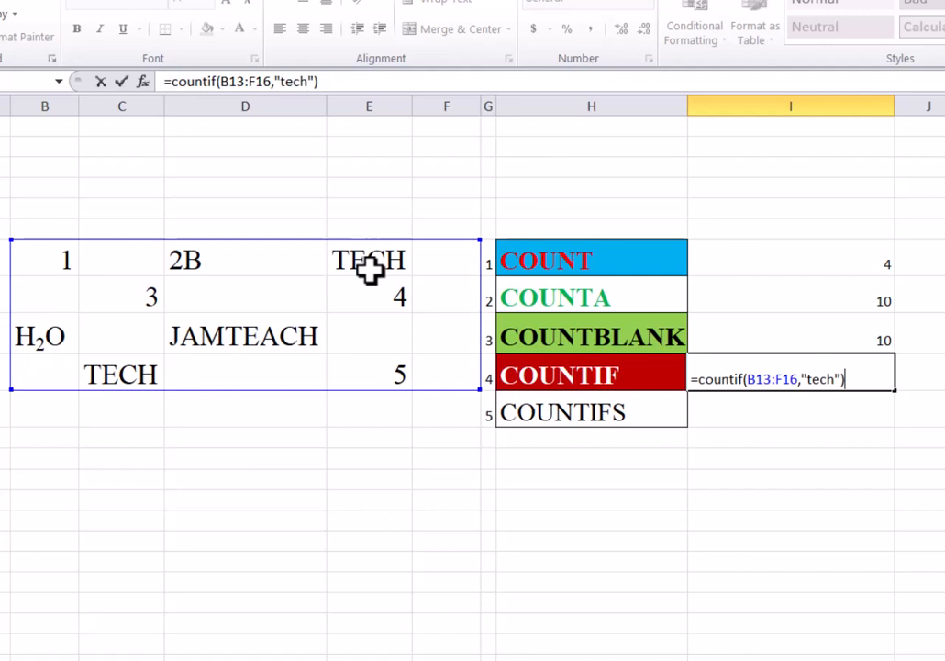
{"action": "key", "text": "Return"}
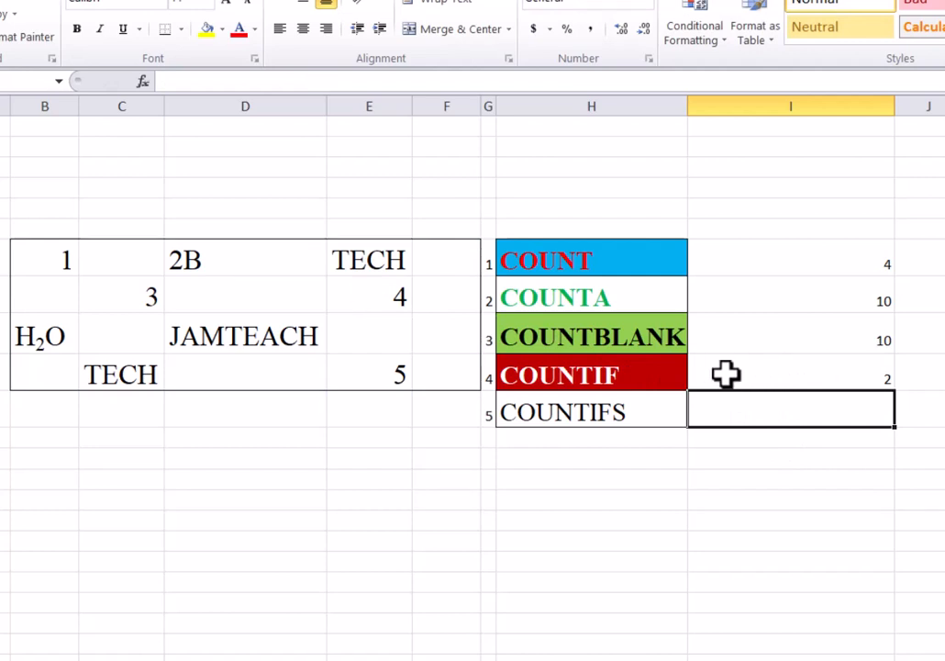
Enter a second COUNTIF formula in cell J16, counting the cells in B13:F16 that meet the criterion ">2".
{"action": "left_click", "coordinate": [925, 372]}
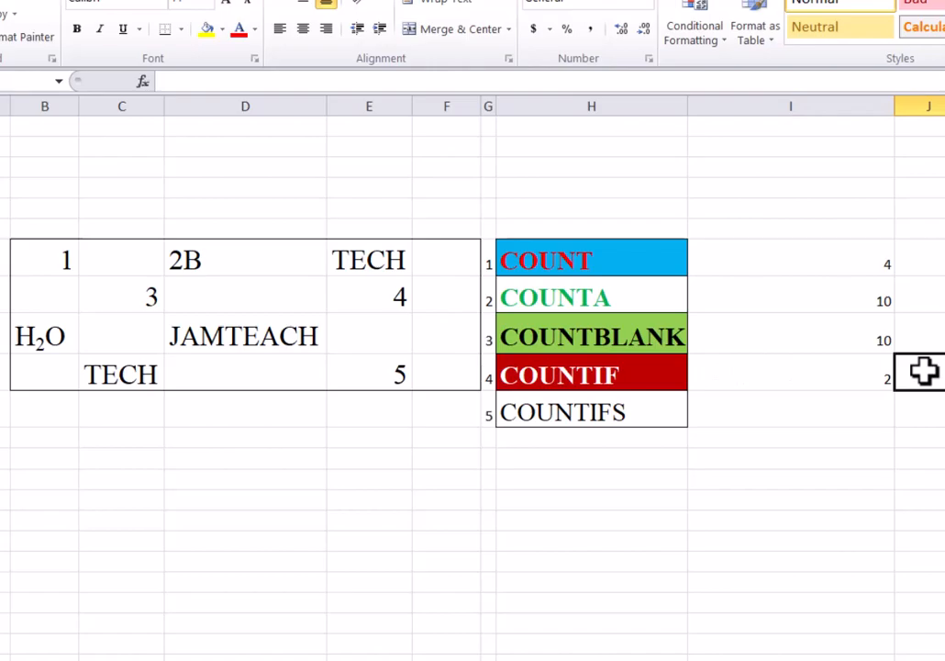
{"action": "type", "text": "=c"}
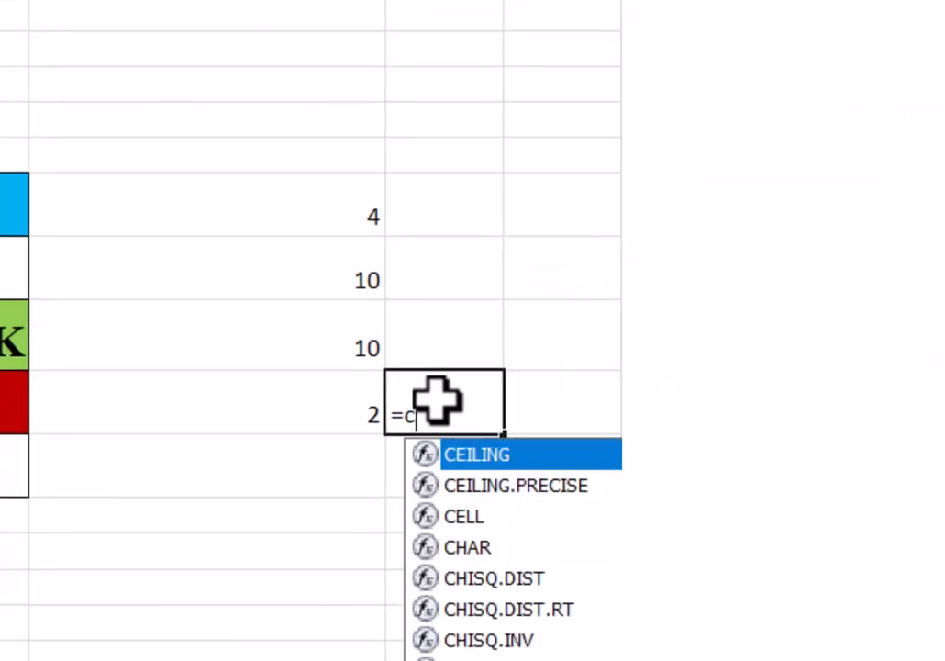
{"action": "type", "text": "ounti"}
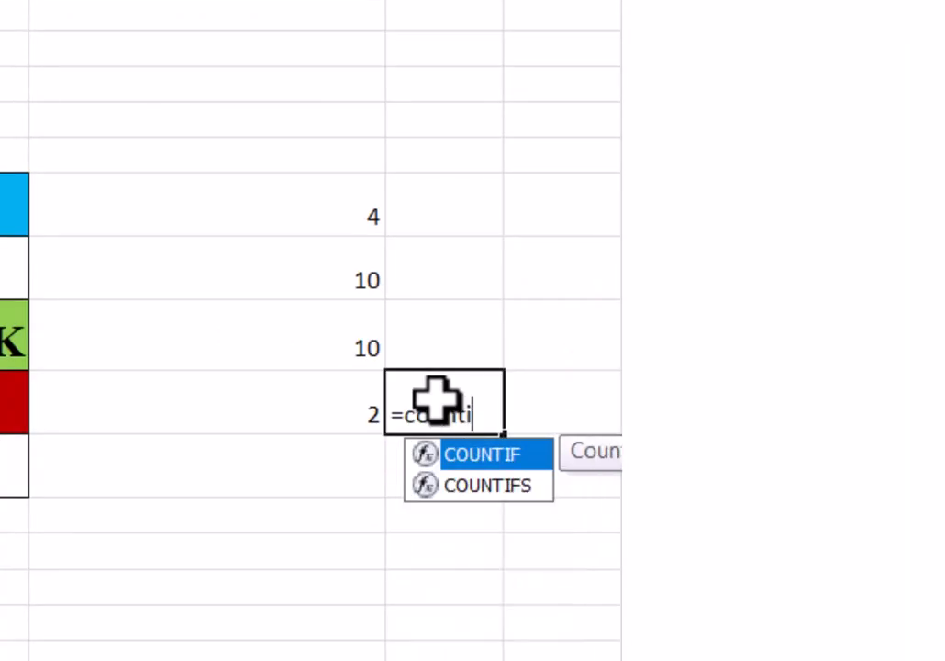
{"action": "type", "text": "f("}
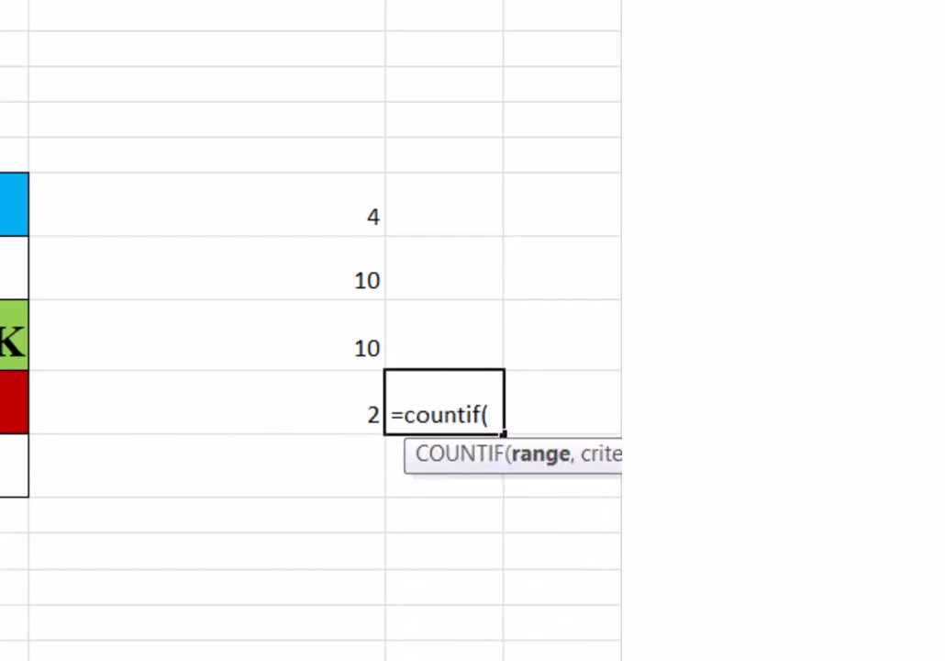
{"action": "left_click_drag", "start_coordinate": [0, 204], "coordinate": [8, 401]}
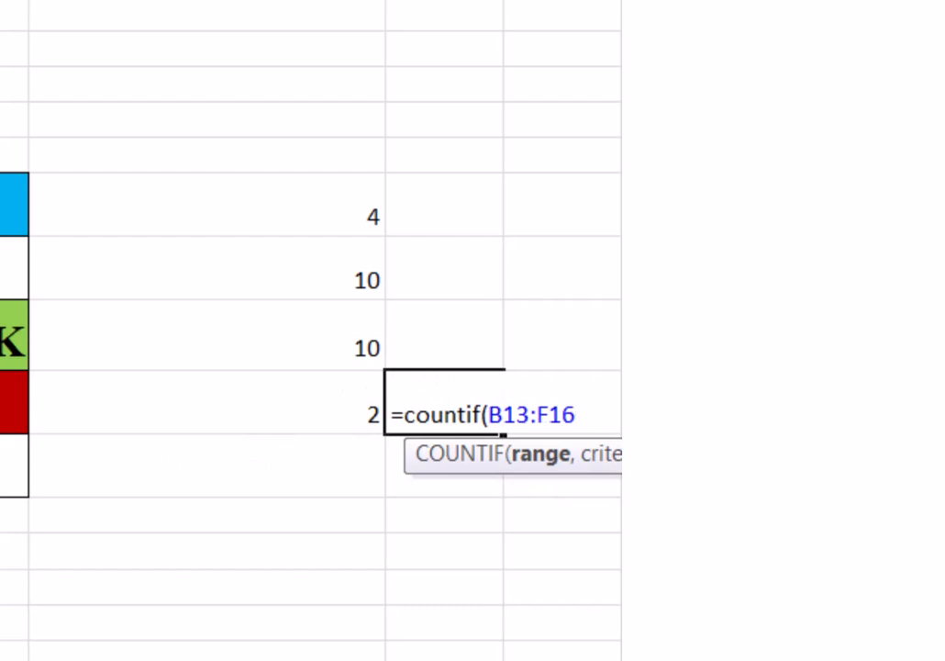
{"action": "type", "text": ","}
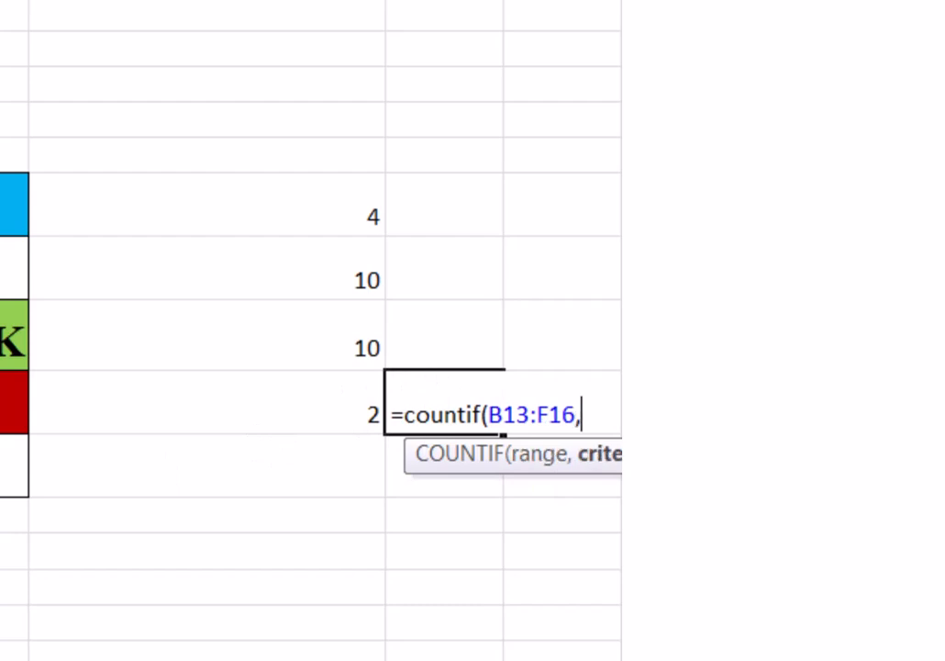
{"action": "type", "text": "\""}
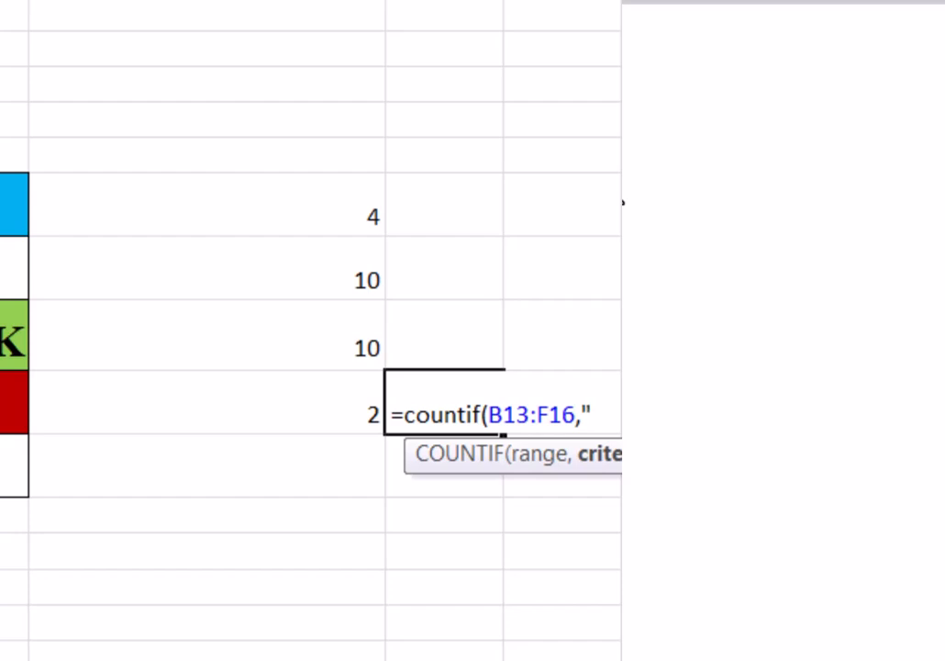
{"action": "type", "text": ">2\""}
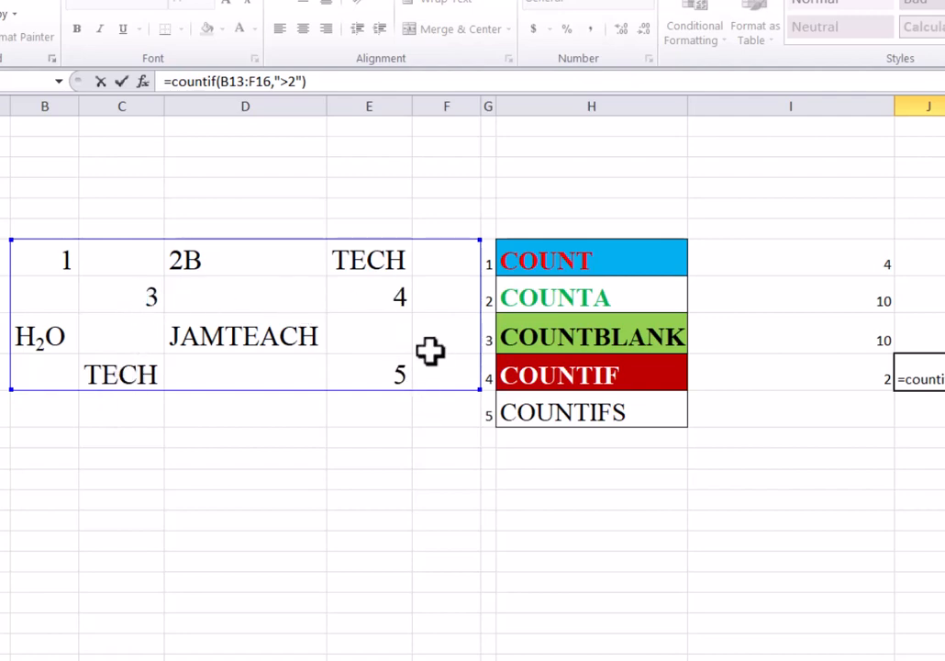
{"action": "key", "text": "Return"}
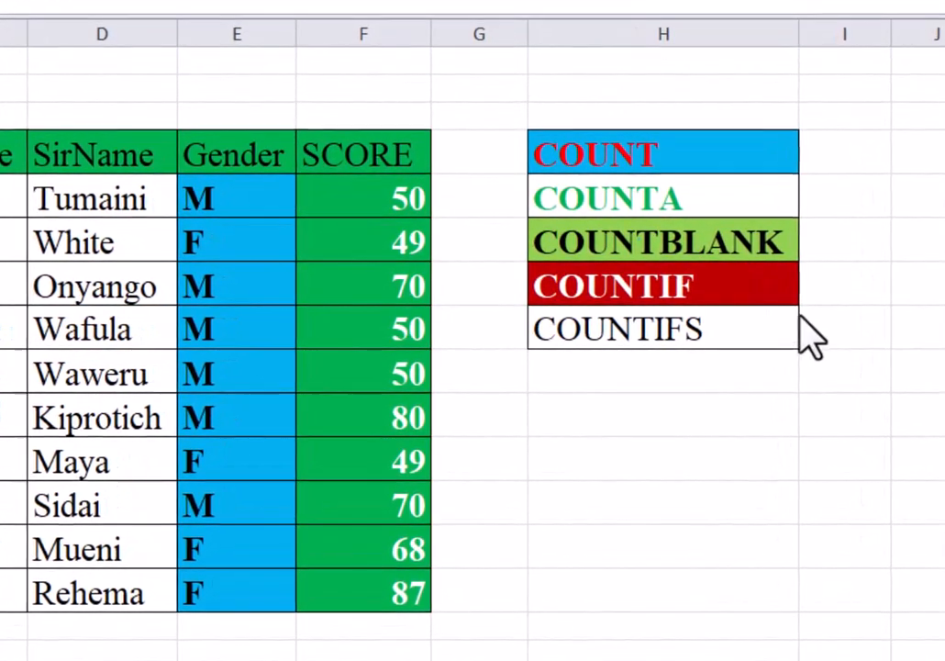
Start a COUNTIFS formula in cell I8 of the score sheet, with Gender range E5:E14 and criterion "M" as the first pair.
{"action": "left_click", "coordinate": [815, 329]}
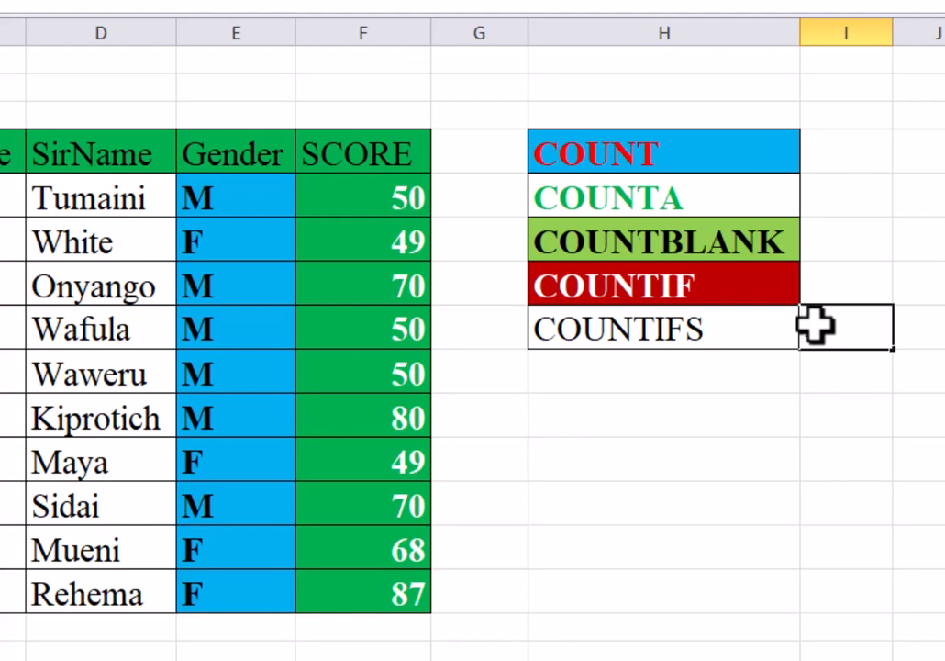
{"action": "type", "text": "="}
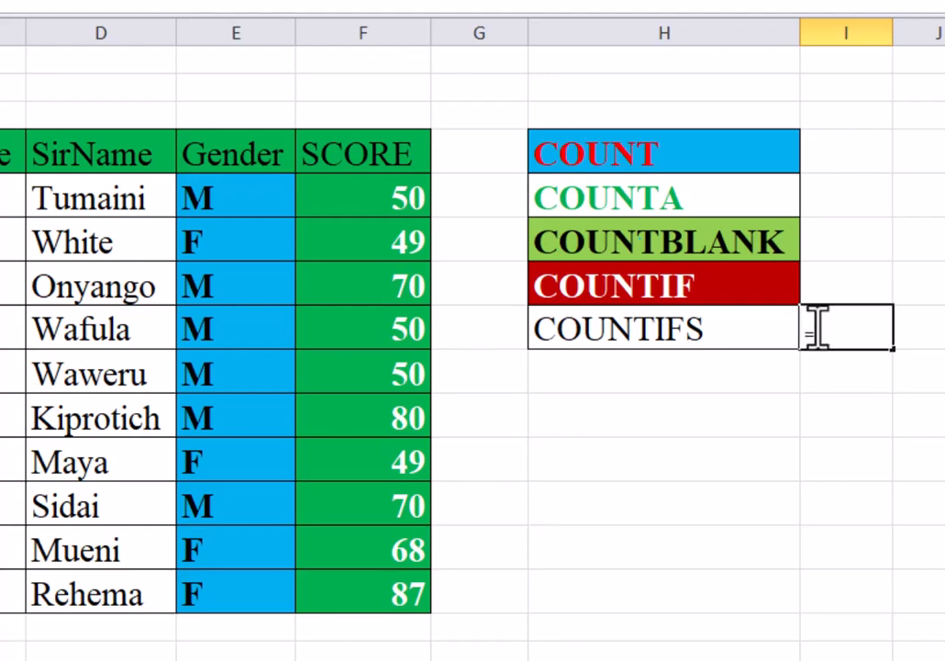
{"action": "type", "text": "co"}
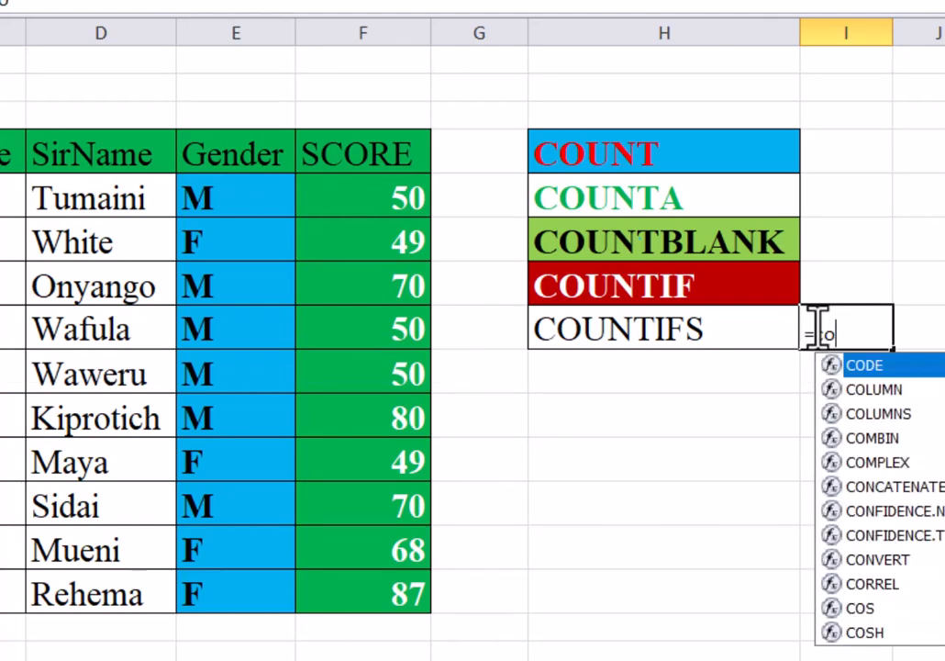
{"action": "type", "text": "unti"}
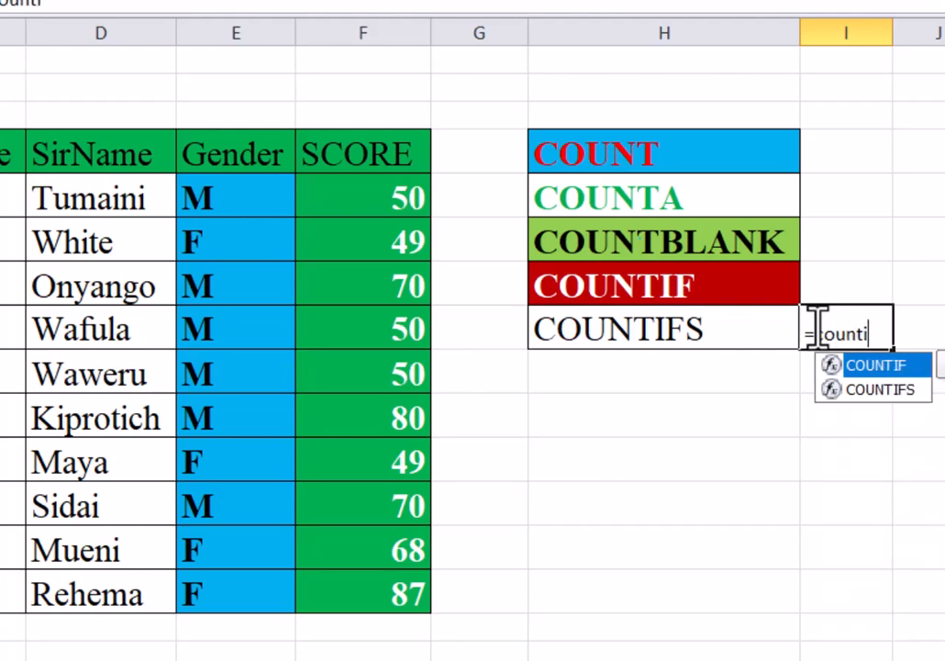
{"action": "type", "text": "fs("}
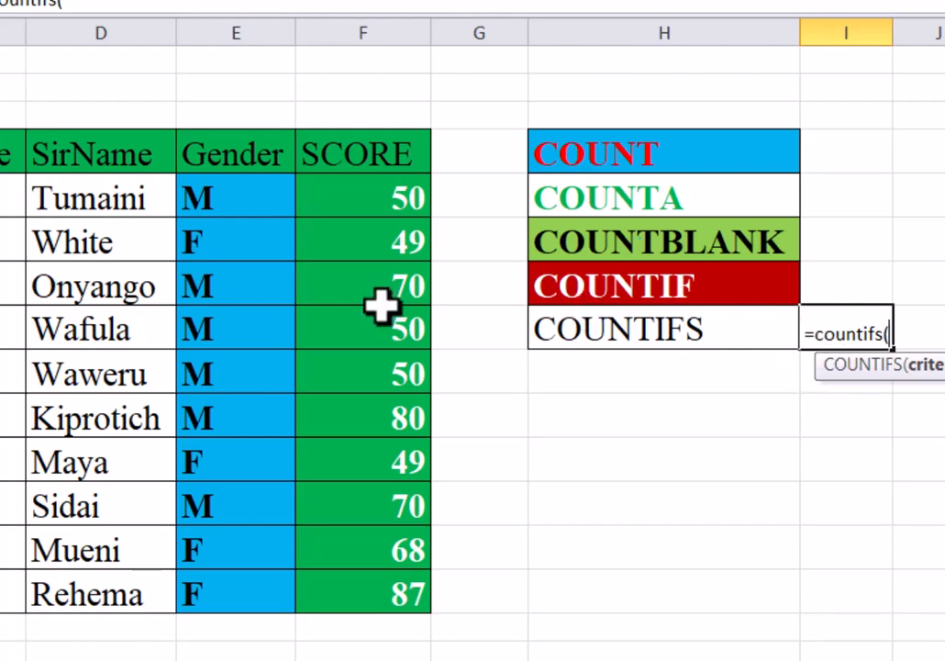
{"action": "left_click", "coordinate": [249, 200]}
{"action": "key", "text": "shift+Down"}
{"action": "key", "text": "shift+Down"}
{"action": "key", "text": "shift+Down"}
{"action": "key", "text": "shift+Down"}
{"action": "key", "text": "shift+Down"}
{"action": "key", "text": "shift+Down"}
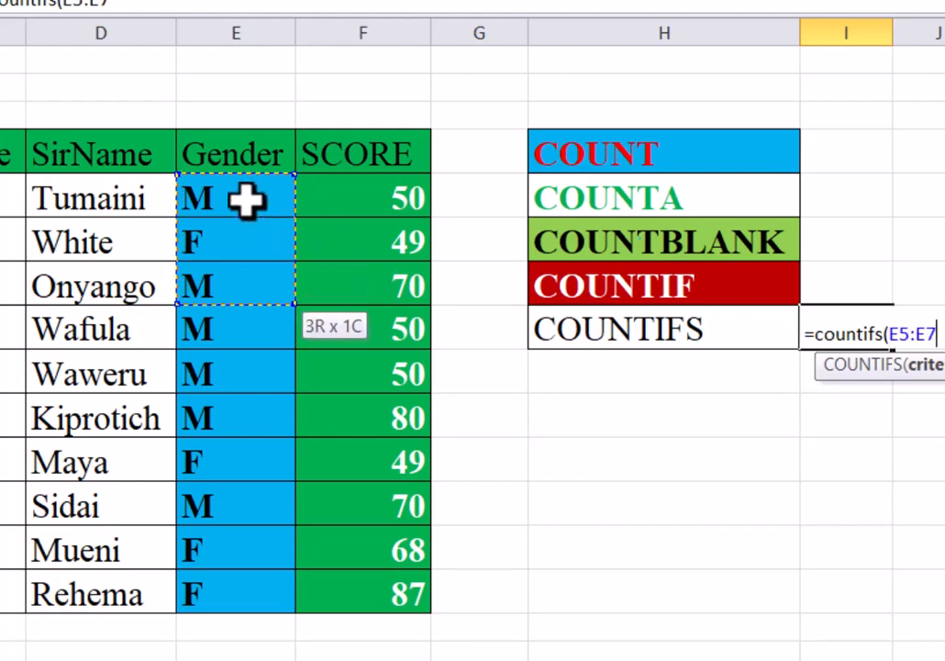
{"action": "key", "text": "shift+Down"}
{"action": "key", "text": "shift+Down"}
{"action": "key", "text": "shift+Down"}
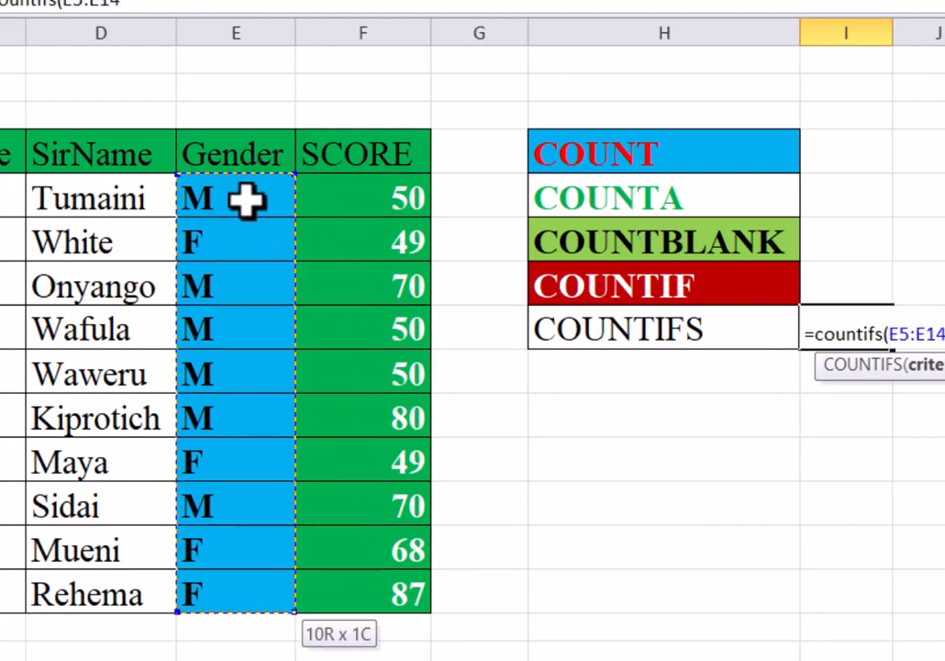
{"action": "type", "text": ","}
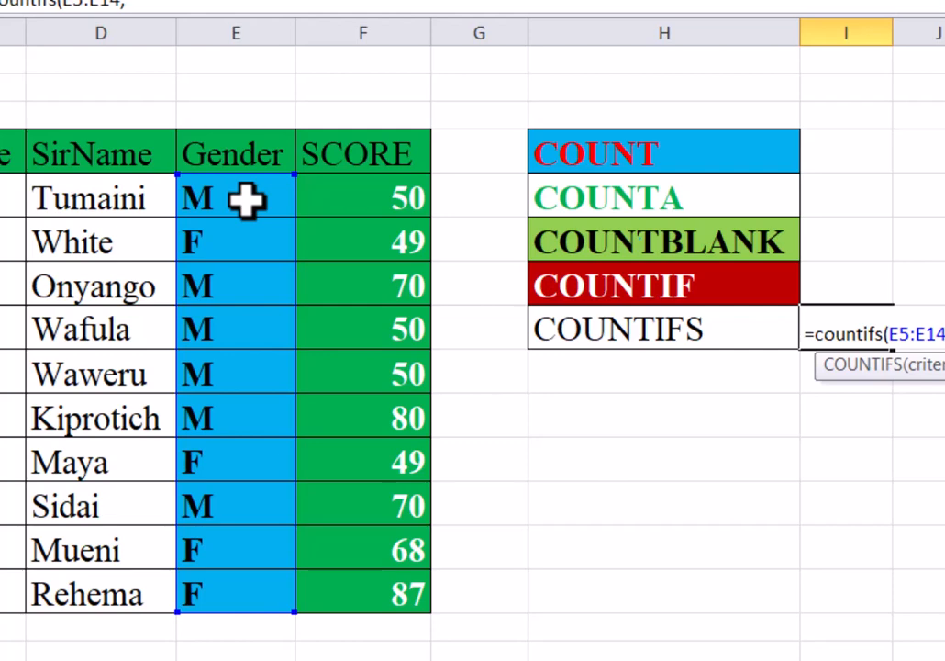
{"action": "type", "text": " \"M"}
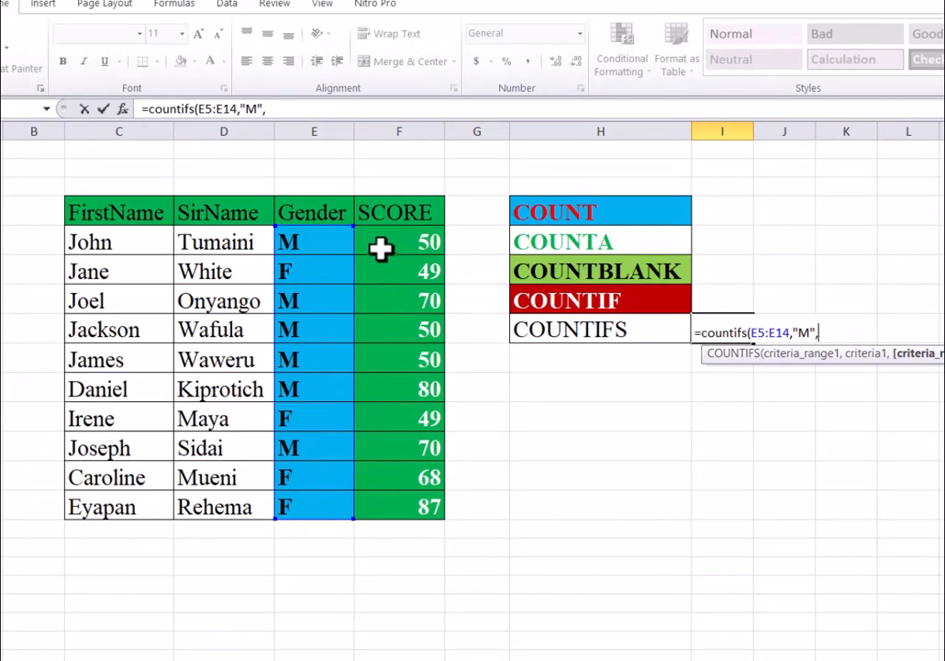
Complete the COUNTIFS formula with SCORE range F5:F14 and criterion "=50" as the second pair.
{"action": "left_click", "coordinate": [381, 236]}
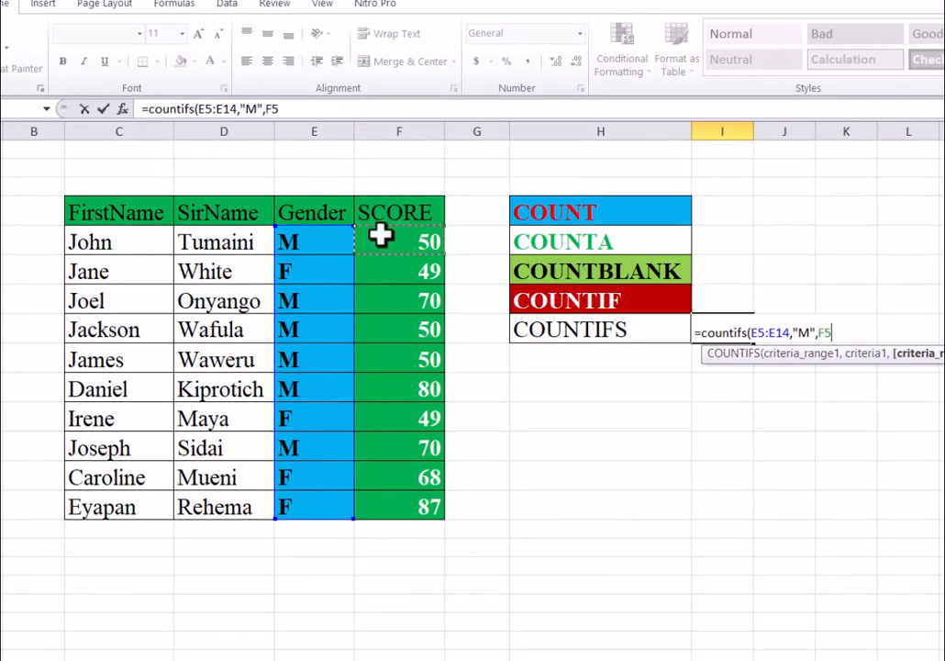
{"action": "key", "text": "shift+Down"}
{"action": "key", "text": "shift+Down"}
{"action": "key", "text": "shift+Down"}
{"action": "key", "text": "shift+Down"}
{"action": "key", "text": "shift+Down"}
{"action": "key", "text": "shift+Down"}
{"action": "key", "text": "shift+Down"}
{"action": "key", "text": "shift+Down"}
{"action": "key", "text": "shift+Down"}
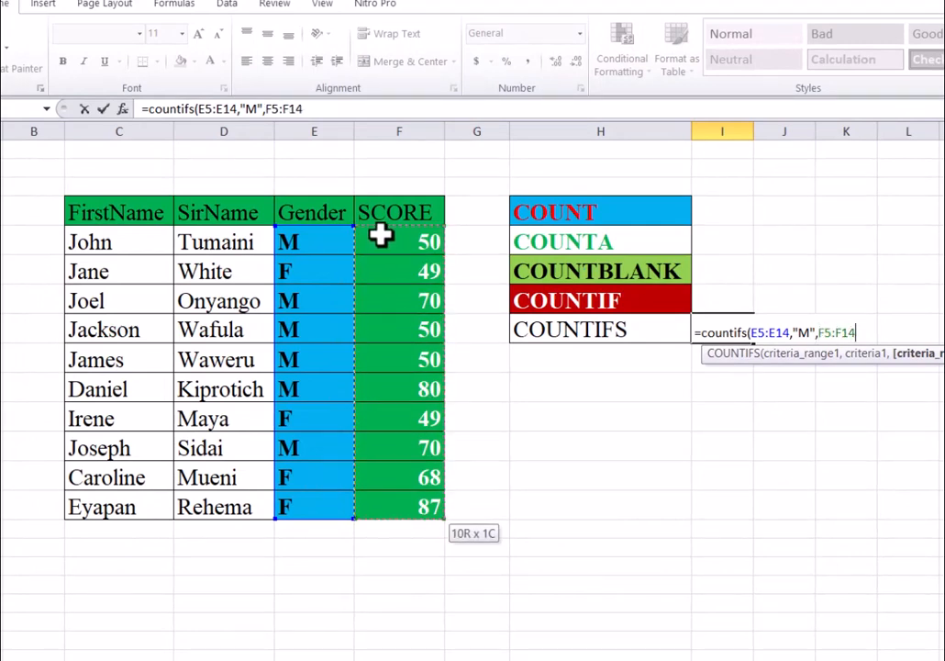
{"action": "type", "text": ","}
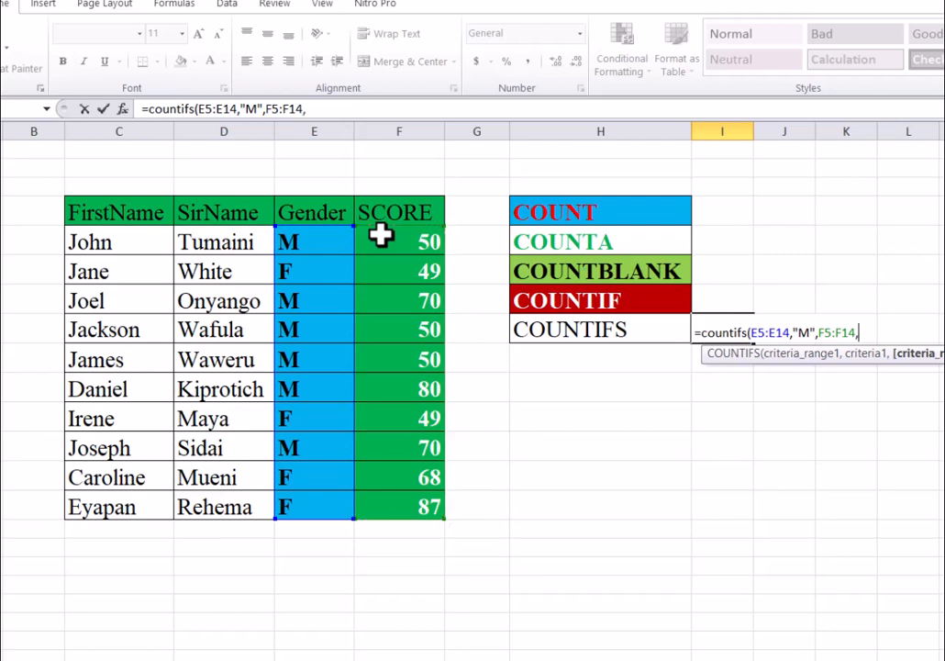
{"action": "type", "text": "\"=5"}
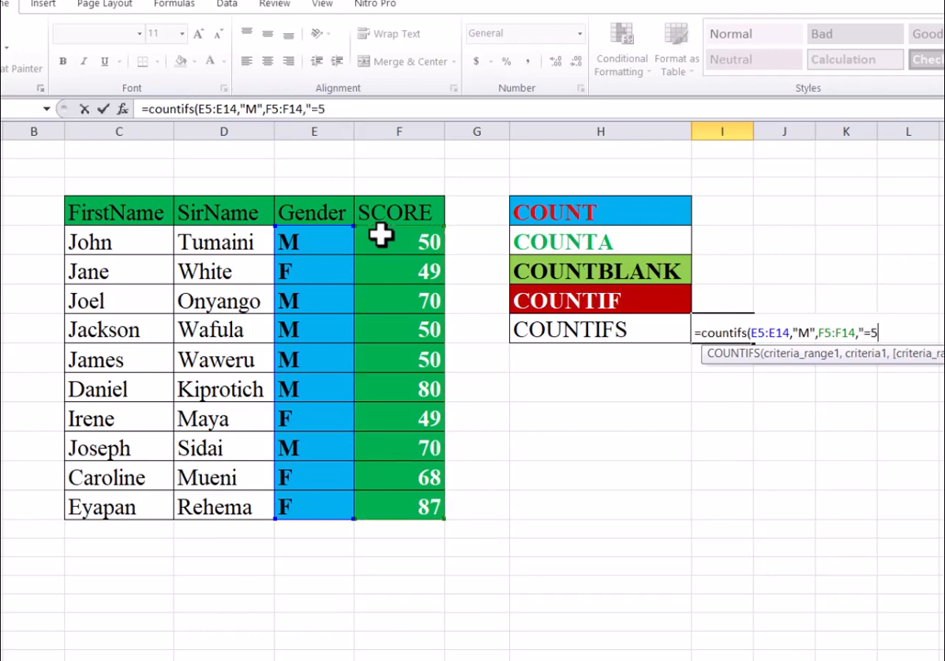
{"action": "type", "text": "0\")"}
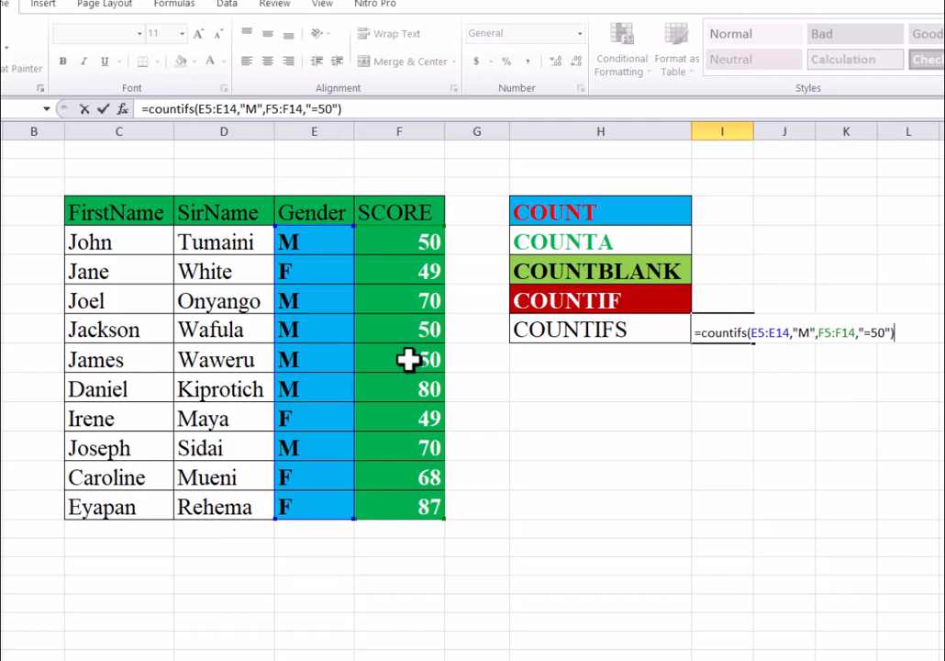
{"action": "key", "text": "Return"}
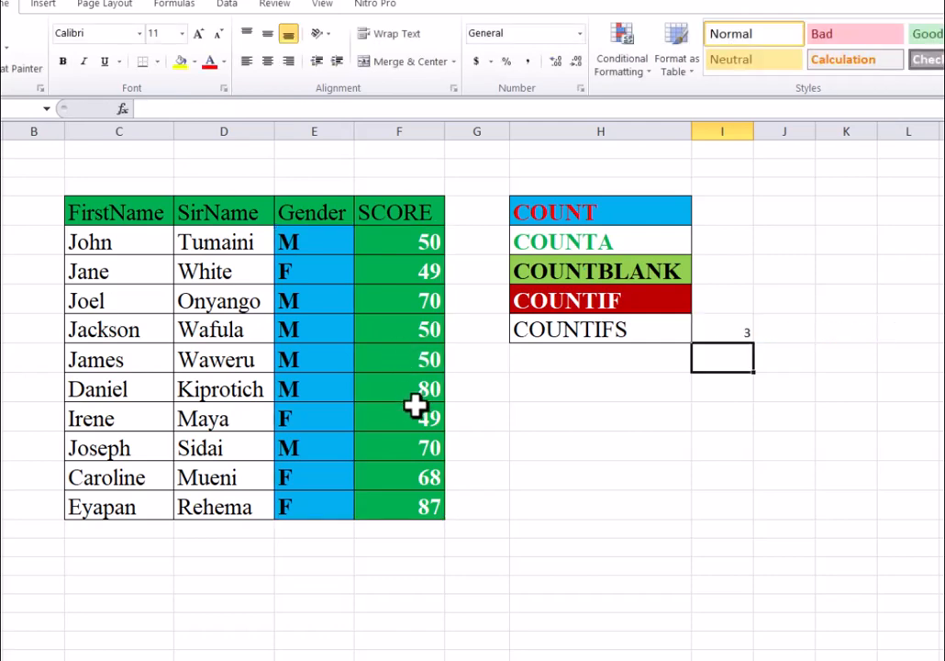